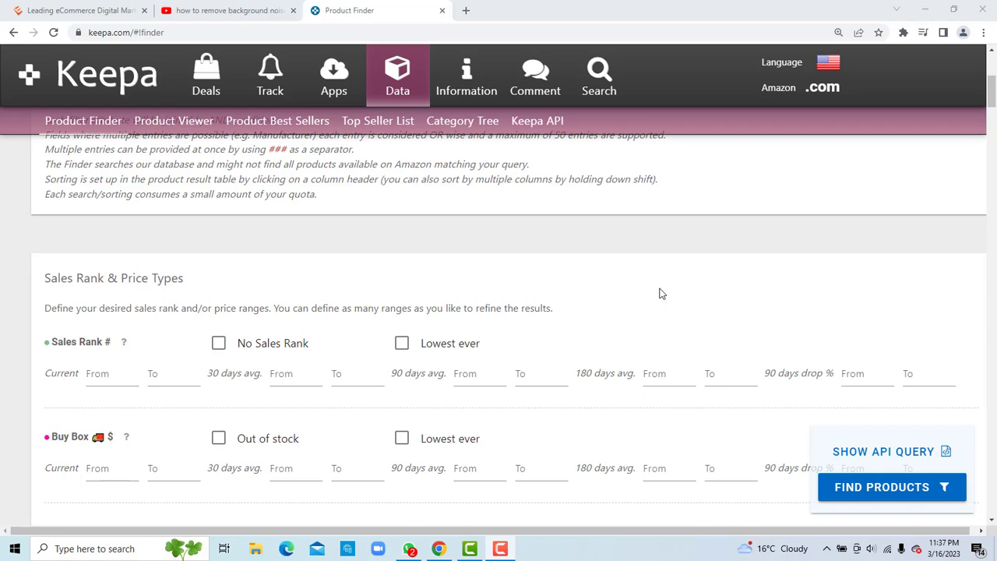
# Set the upper limit of the 90-day average Sales Rank to 60000
pyautogui.scroll(-1, 659, 294)
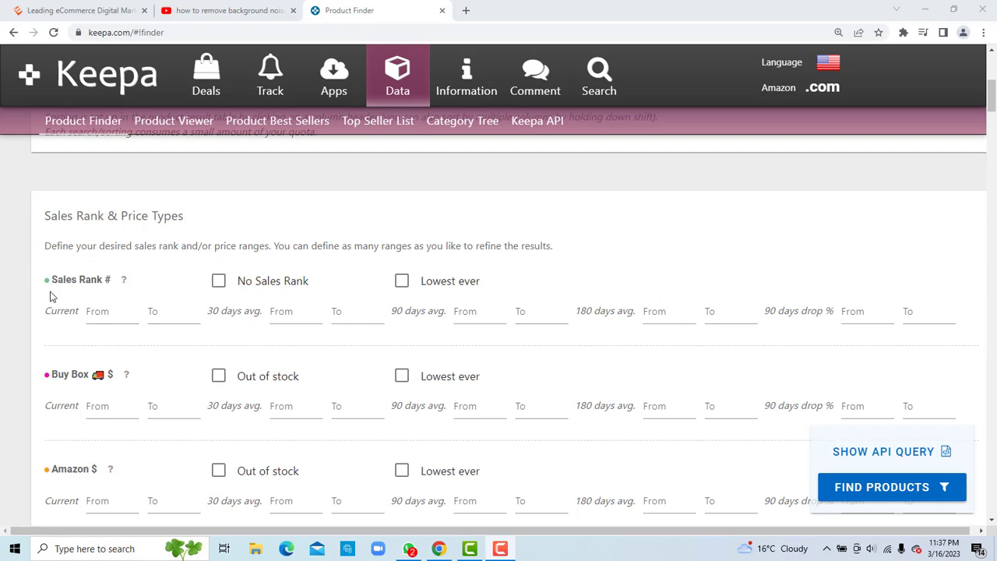
pyautogui.click(355, 314)
pyautogui.click(459, 311)
pyautogui.click(545, 316)
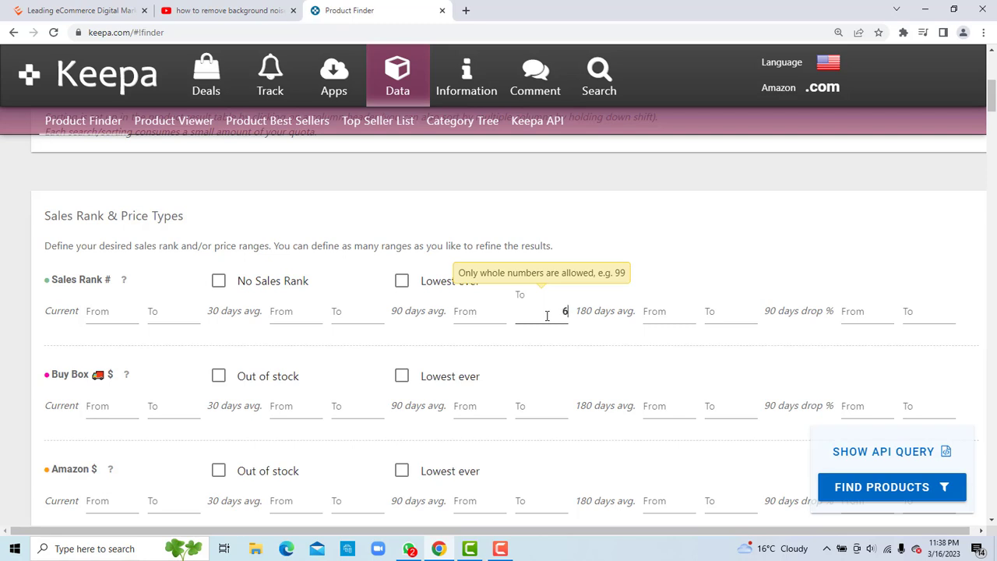
pyautogui.write('60000')
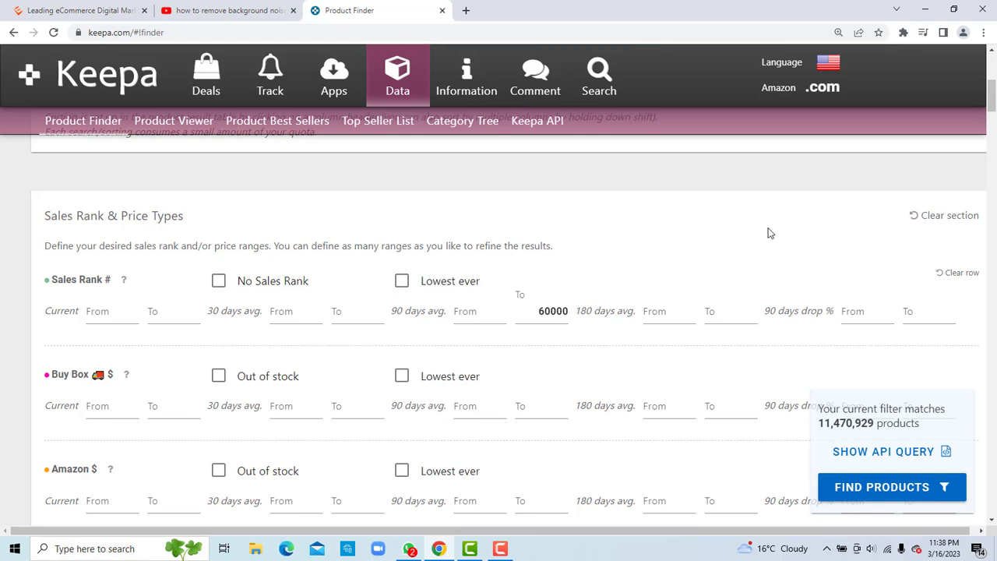
# Review the price type filters below Sales Rank, from Buy Box and Amazon through the used conditions to Trade-In and Rental
pyautogui.scroll(-2, 705, 376)
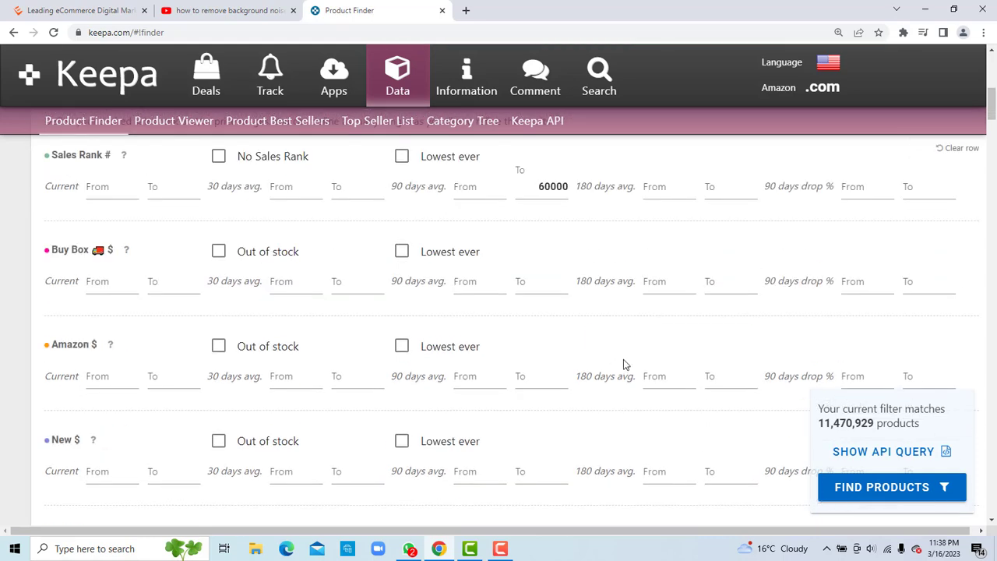
pyautogui.scroll(-2, 305, 334)
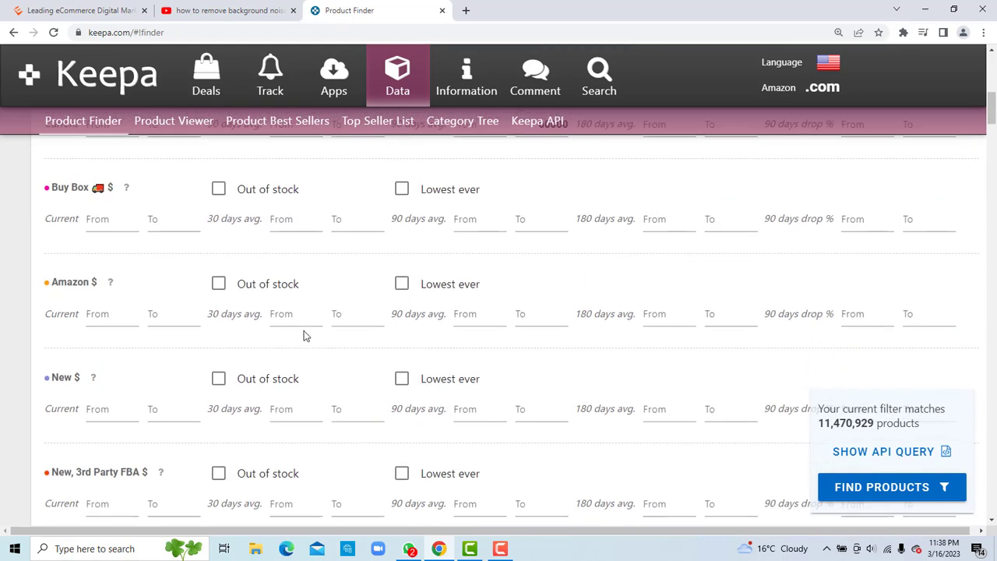
pyautogui.scroll(-1, 304, 334)
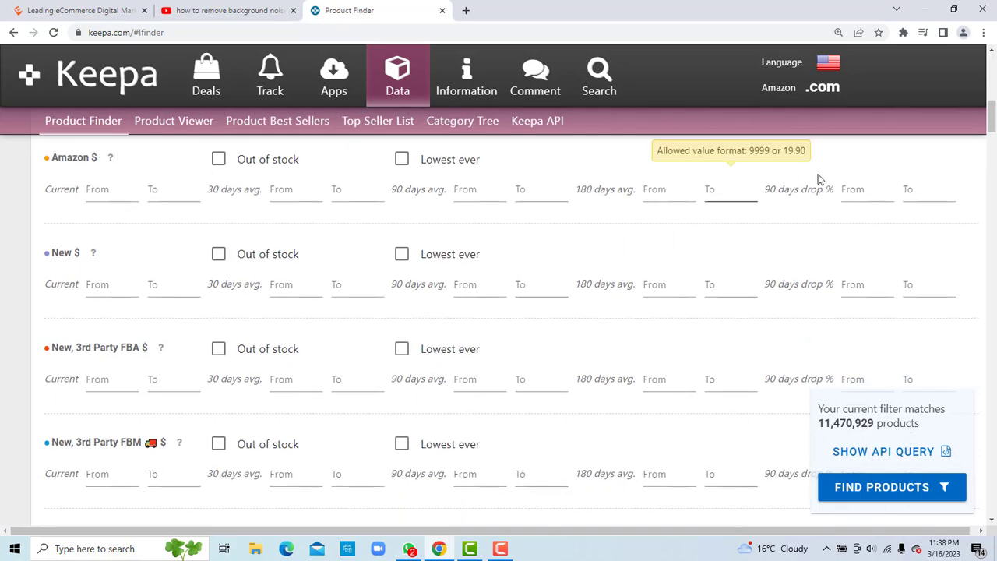
pyautogui.moveTo(992, 120)
pyautogui.mouseDown()
pyautogui.moveTo(992, 461)
pyautogui.moveTo(991, 70)
pyautogui.moveTo(993, 109)
pyautogui.mouseUp()
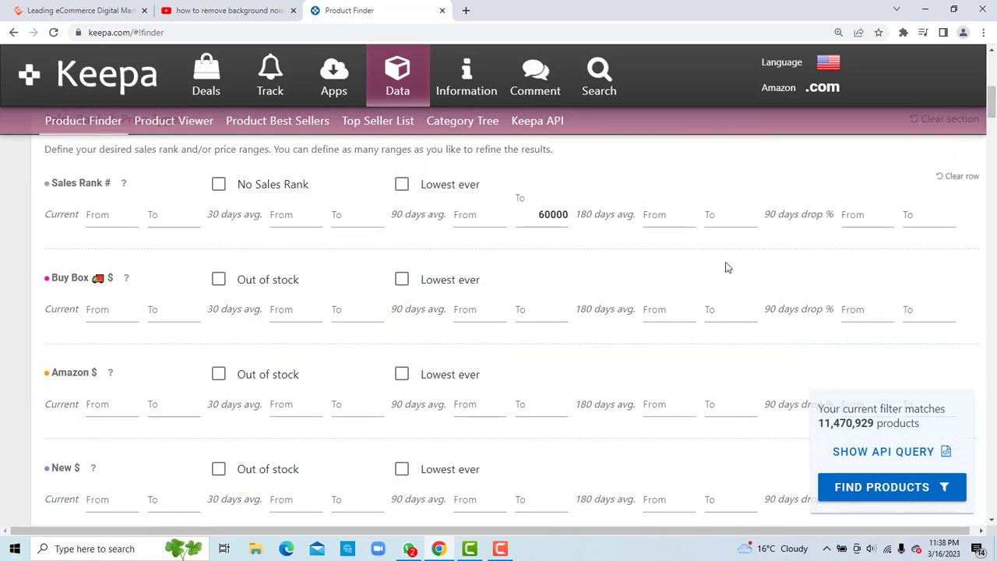
pyautogui.scroll(-1, 719, 272)
pyautogui.scroll(-4, 720, 272)
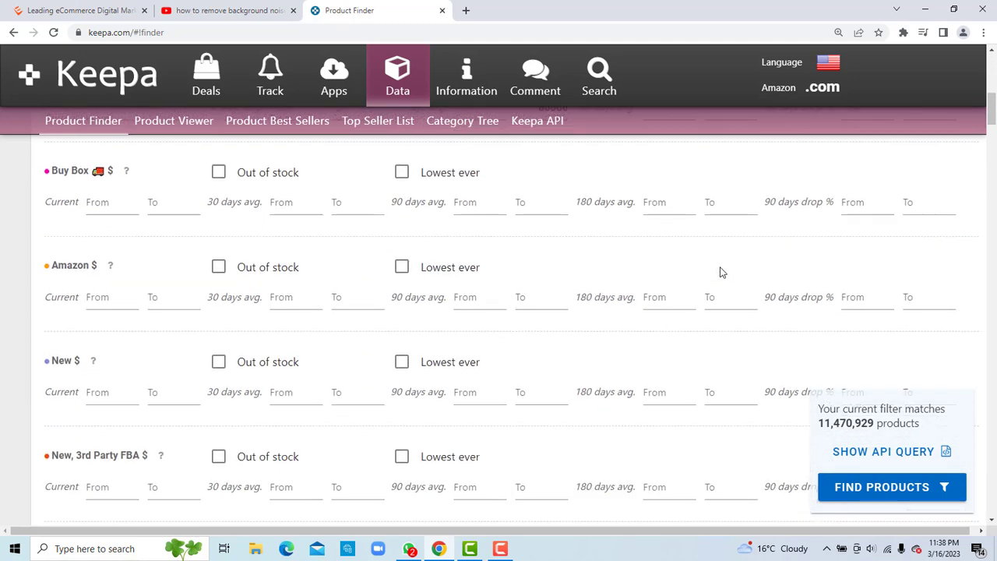
pyautogui.scroll(-3, 720, 272)
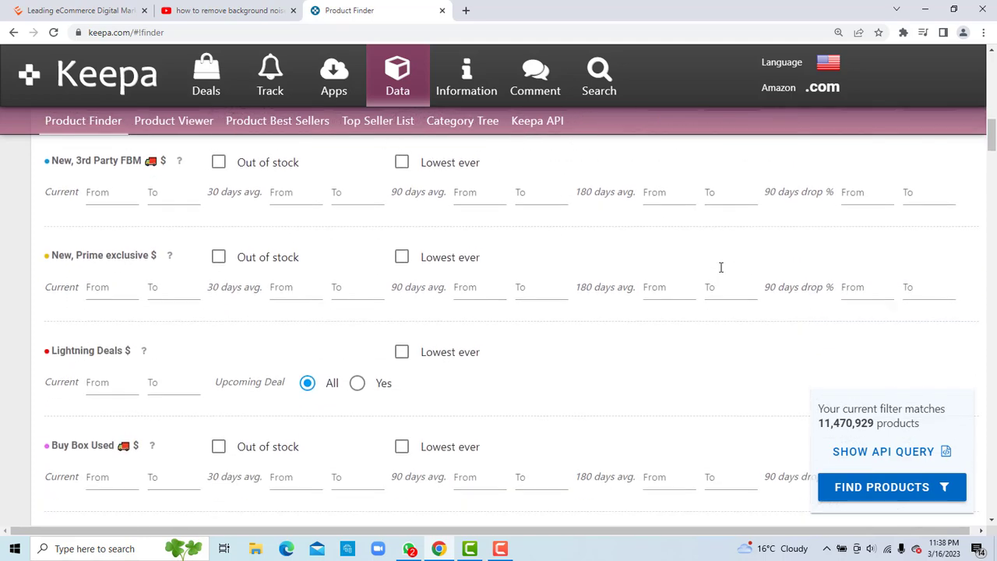
pyautogui.scroll(-3, 719, 268)
pyautogui.scroll(-2, 720, 267)
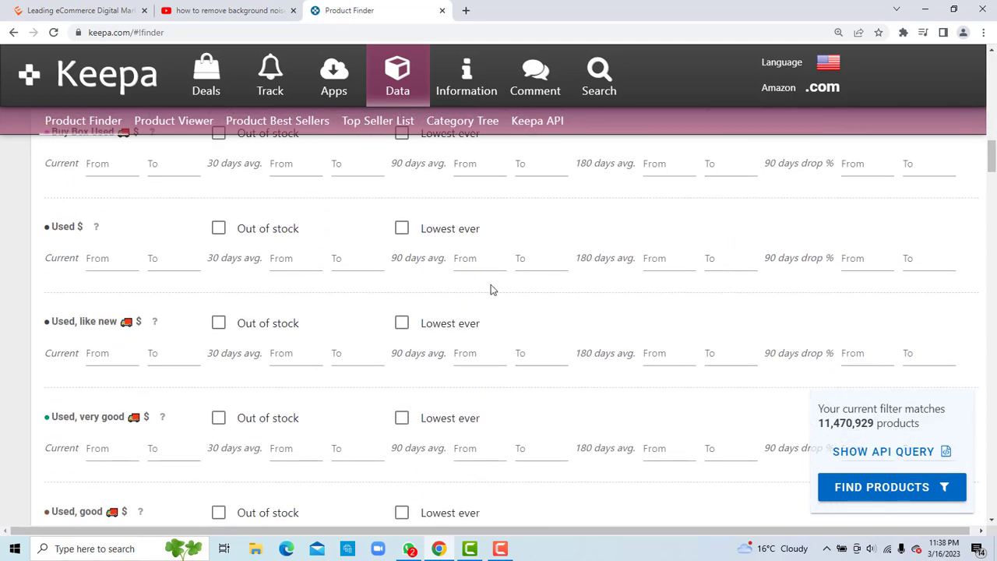
pyautogui.scroll(-3, 569, 300)
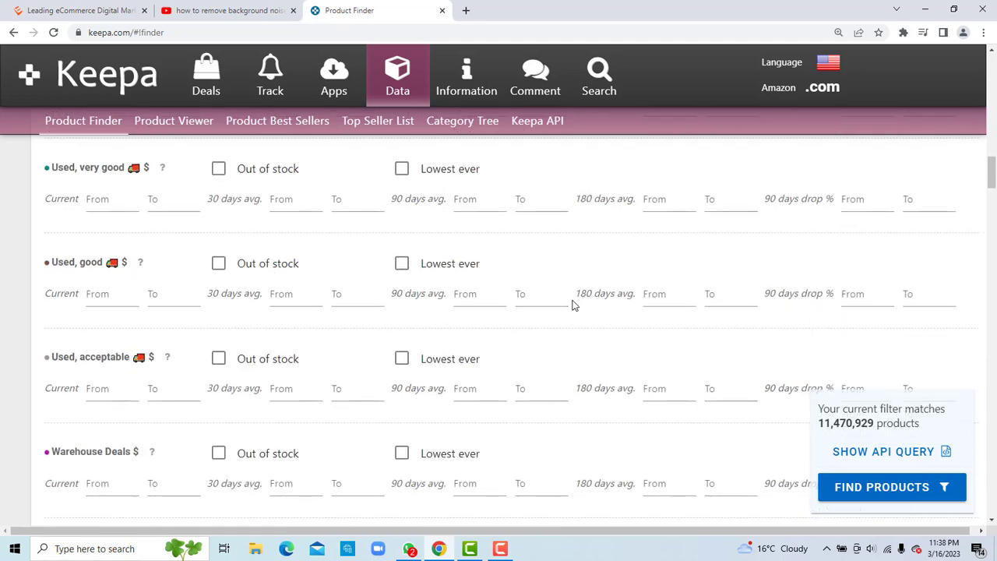
pyautogui.scroll(-4, 570, 302)
pyautogui.scroll(-2, 573, 306)
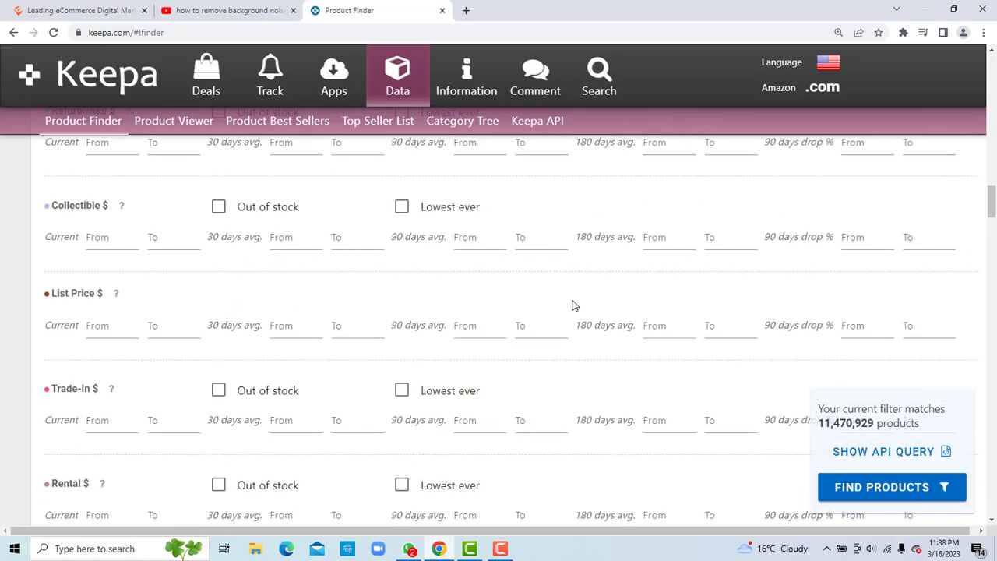
pyautogui.scroll(-2, 573, 305)
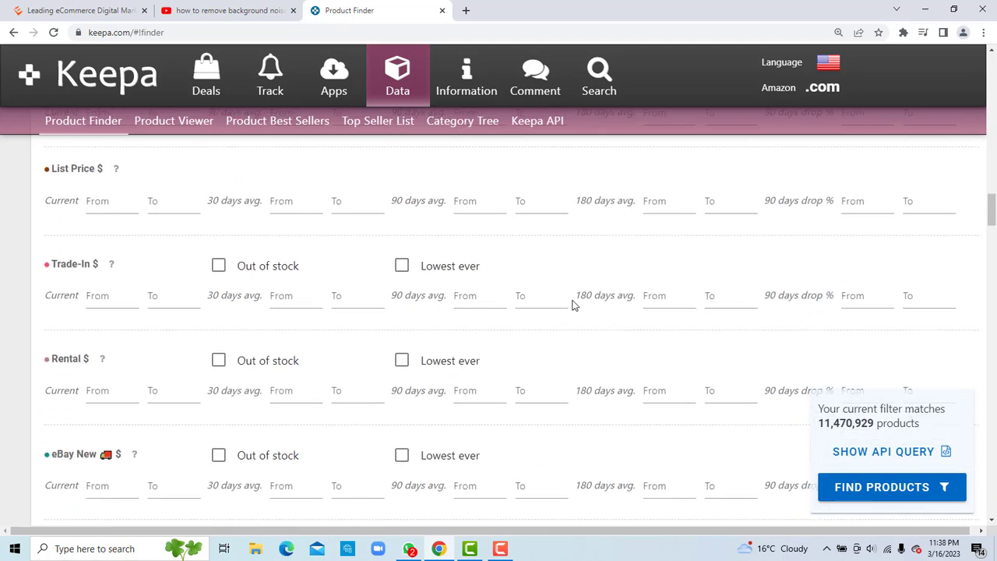
# Restrict the root category to Tools & Home Improvement
pyautogui.scroll(-4, 572, 306)
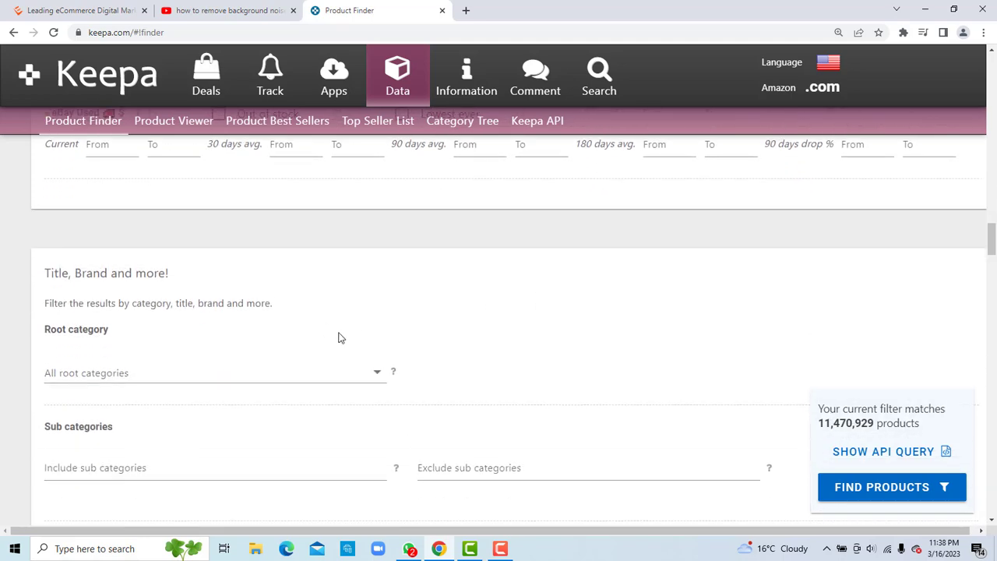
pyautogui.click(378, 374)
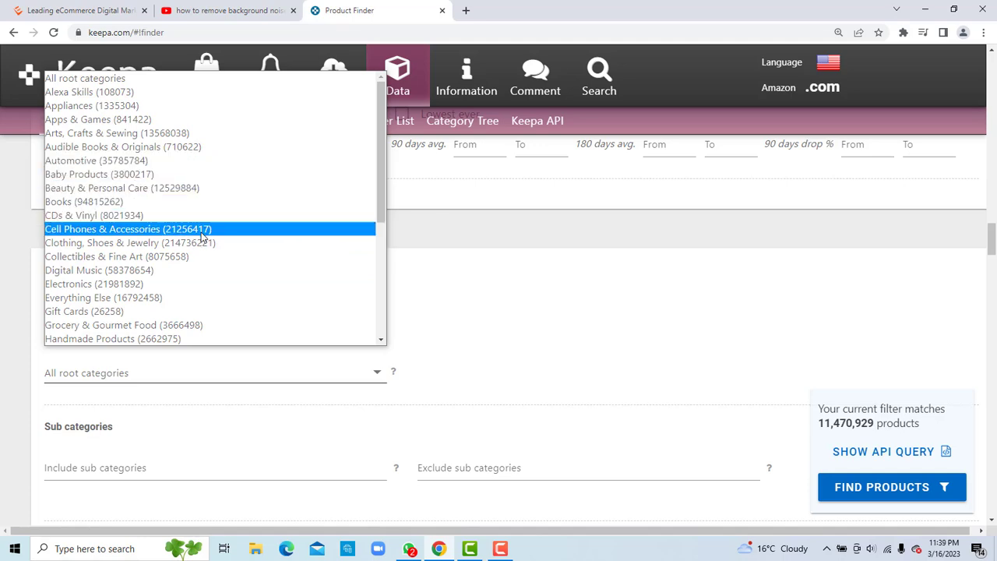
pyautogui.scroll(-5, 196, 283)
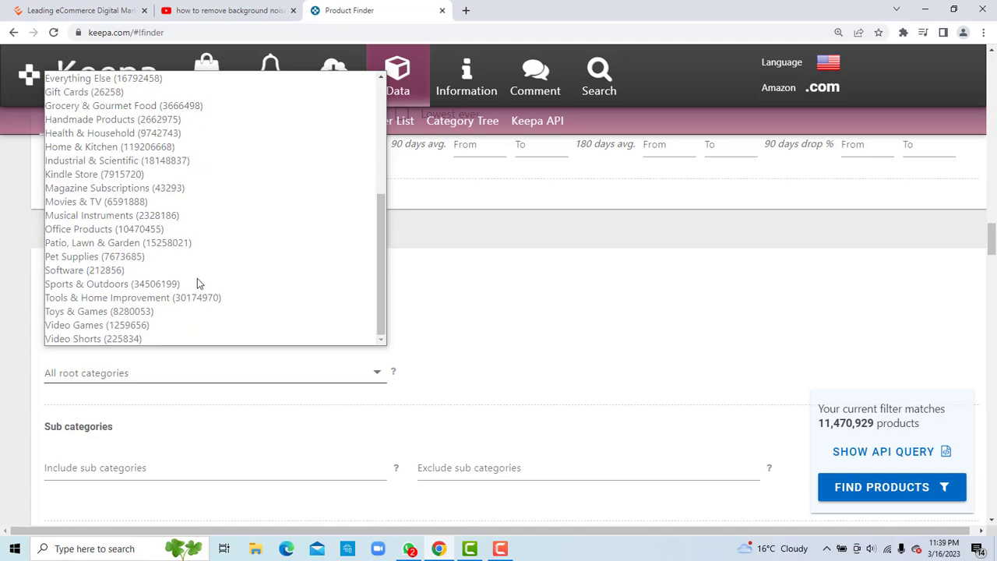
pyautogui.click(114, 299)
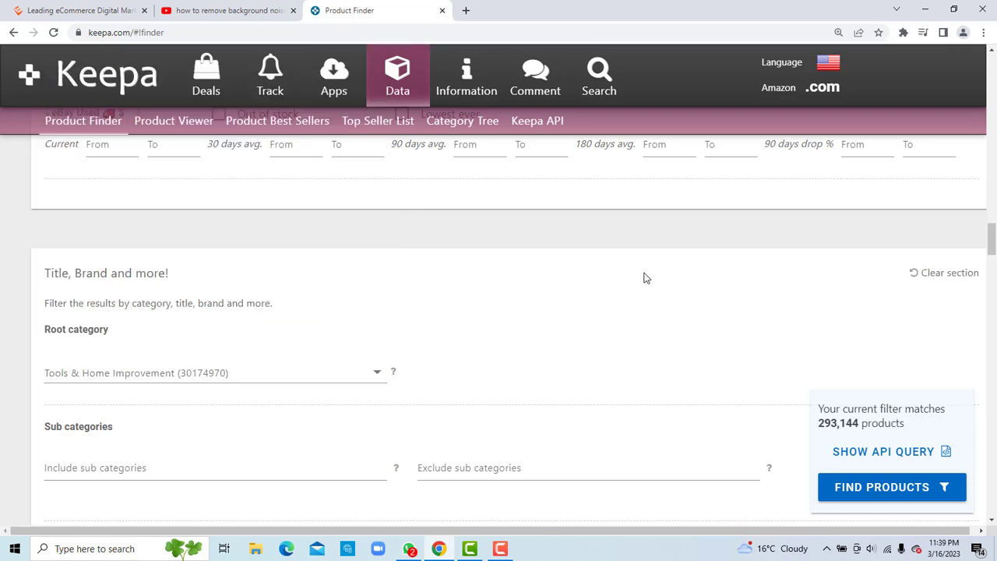
# Set the upper limit of the current New Offer Count to 4
pyautogui.scroll(-3, 653, 274)
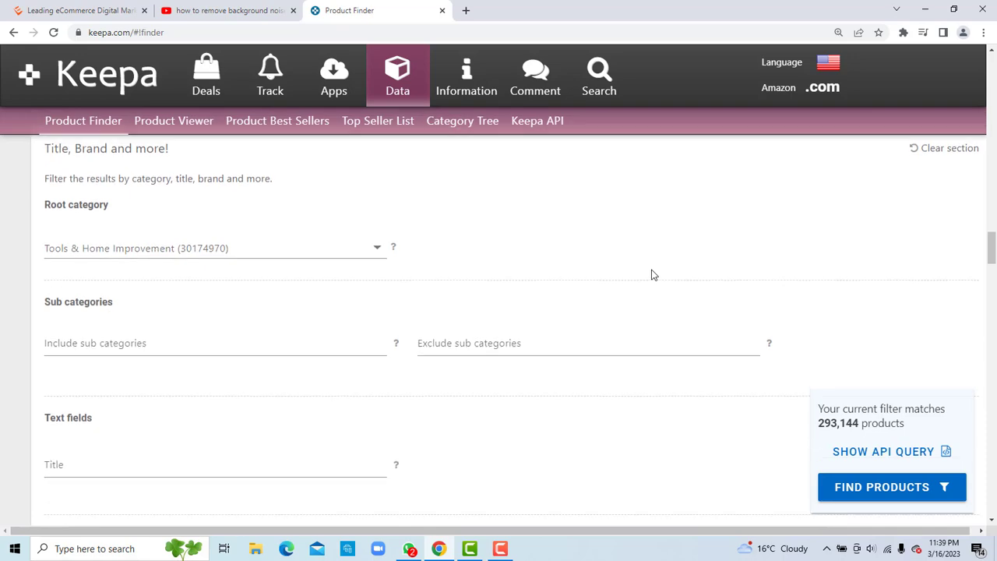
pyautogui.scroll(-2, 643, 286)
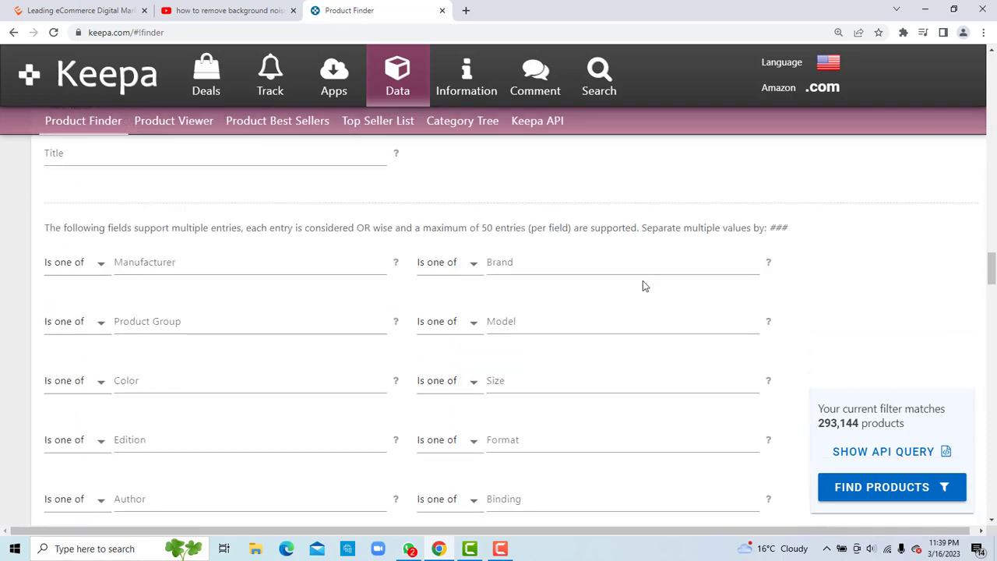
pyautogui.scroll(-2, 643, 286)
pyautogui.scroll(-3, 643, 286)
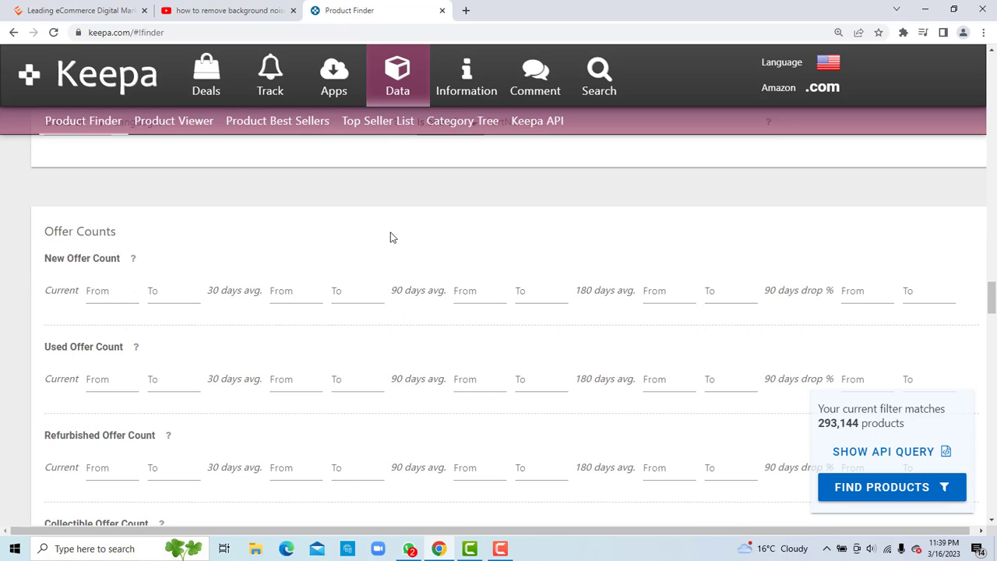
pyautogui.click(190, 298)
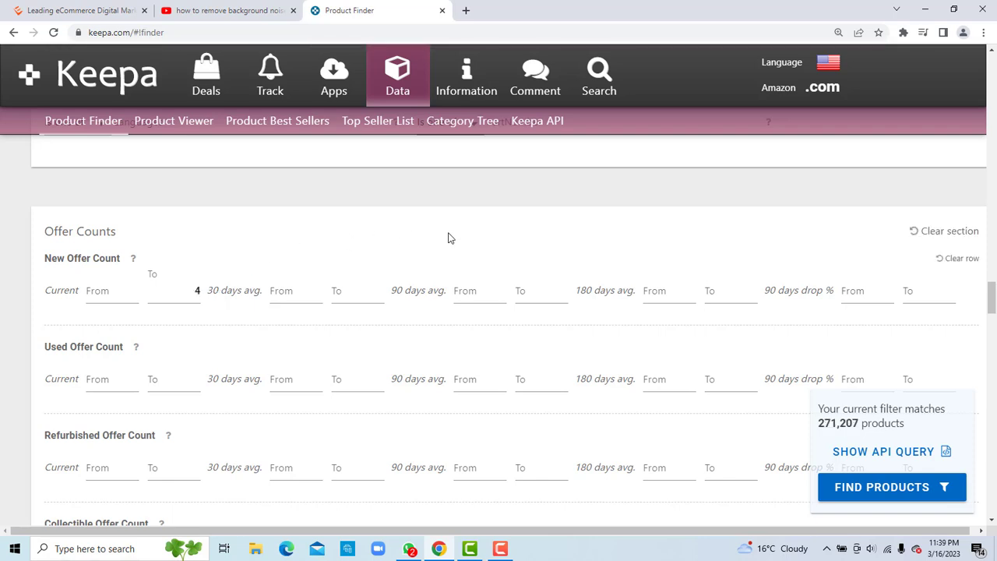
# Restrict the Buy Box Seller to 3rd Party
pyautogui.scroll(-3, 448, 238)
pyautogui.scroll(1, 448, 238)
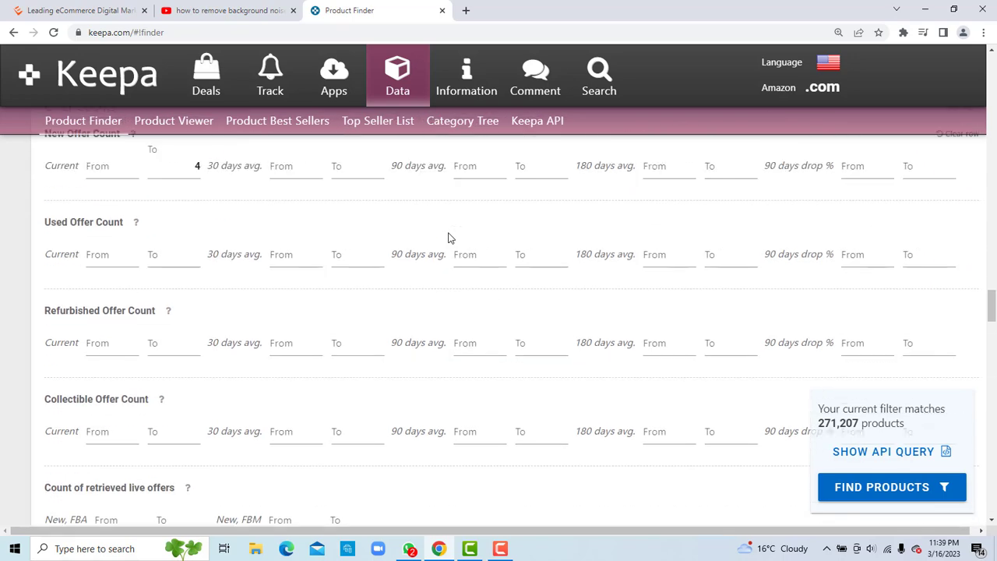
pyautogui.scroll(-2, 448, 238)
pyautogui.scroll(-2, 448, 238)
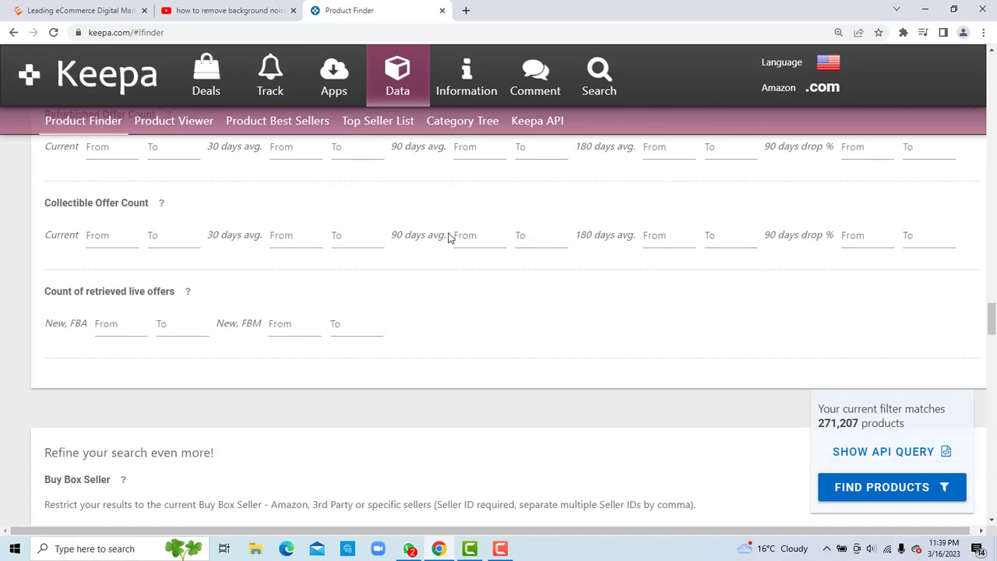
pyautogui.scroll(-3, 448, 238)
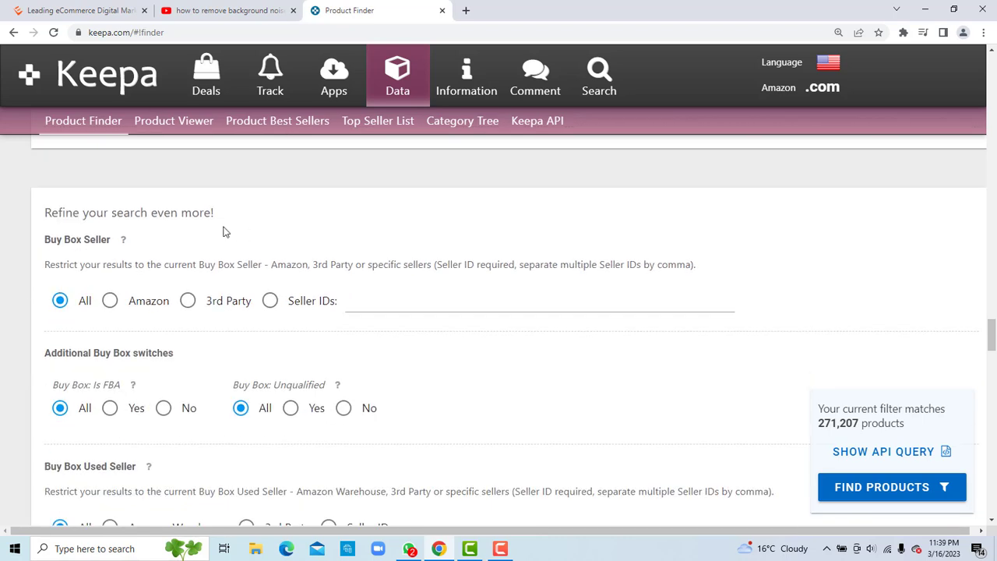
pyautogui.click(195, 303)
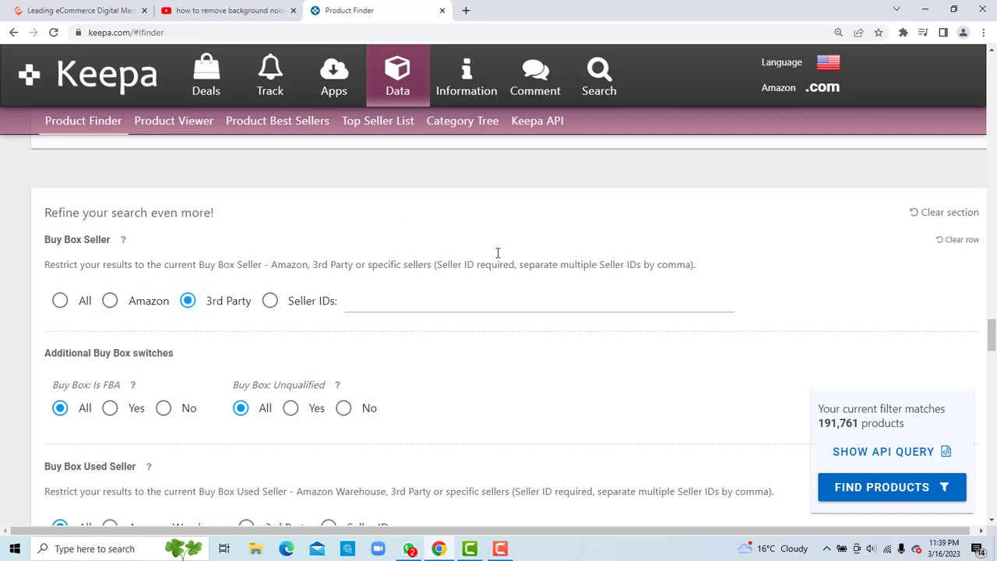
# Exclude digital products from the product type and limit the variations filter to No Variations
pyautogui.scroll(-2, 482, 253)
pyautogui.scroll(-2, 549, 252)
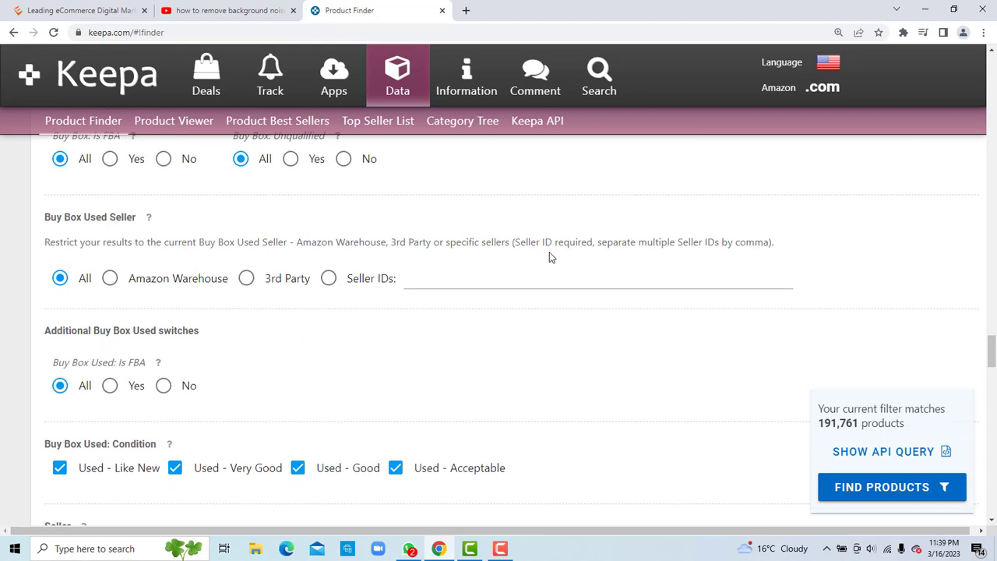
pyautogui.scroll(-1, 549, 251)
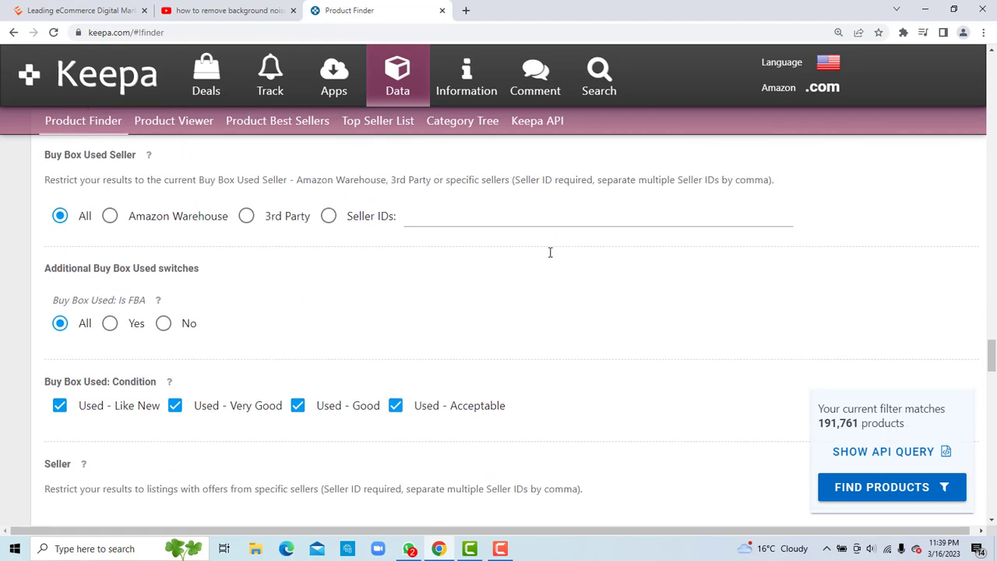
pyautogui.scroll(-1, 550, 253)
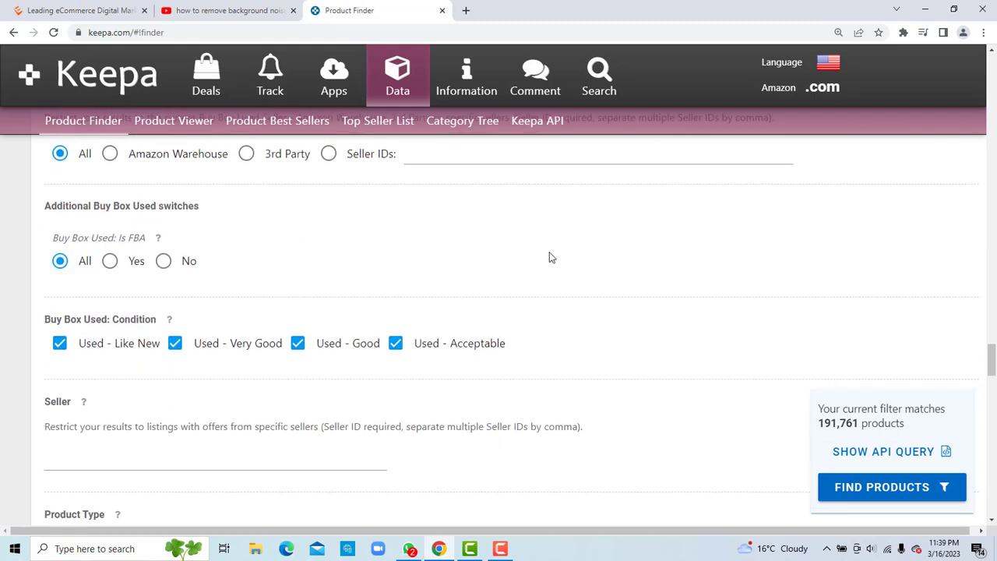
pyautogui.scroll(-3, 550, 257)
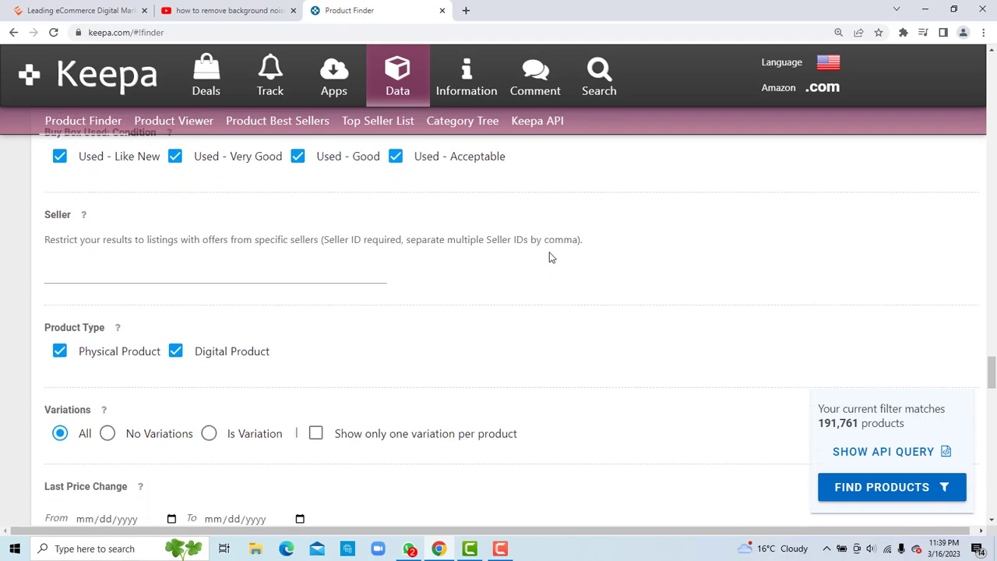
pyautogui.scroll(-1, 550, 257)
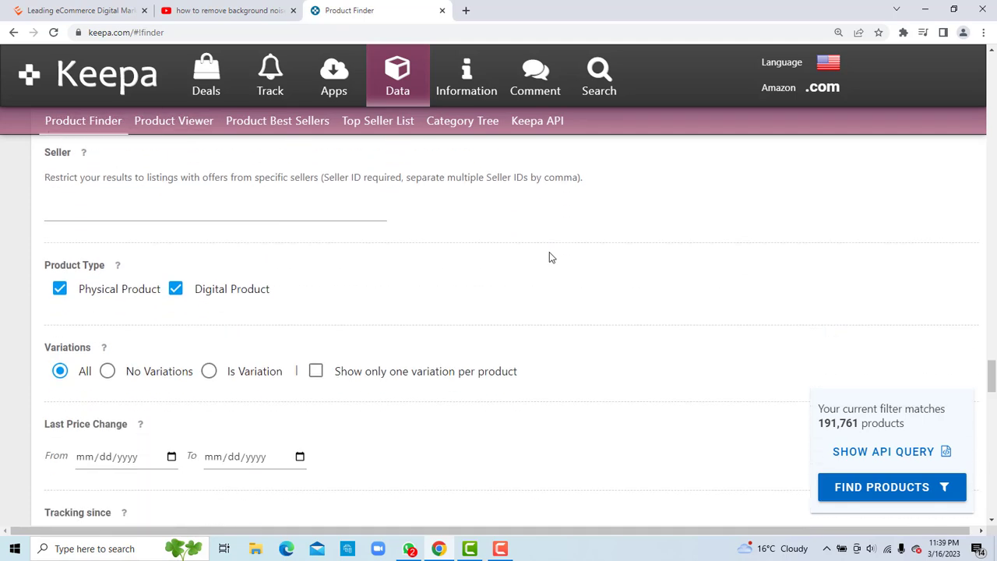
pyautogui.click(176, 291)
pyautogui.scroll(-2, 580, 245)
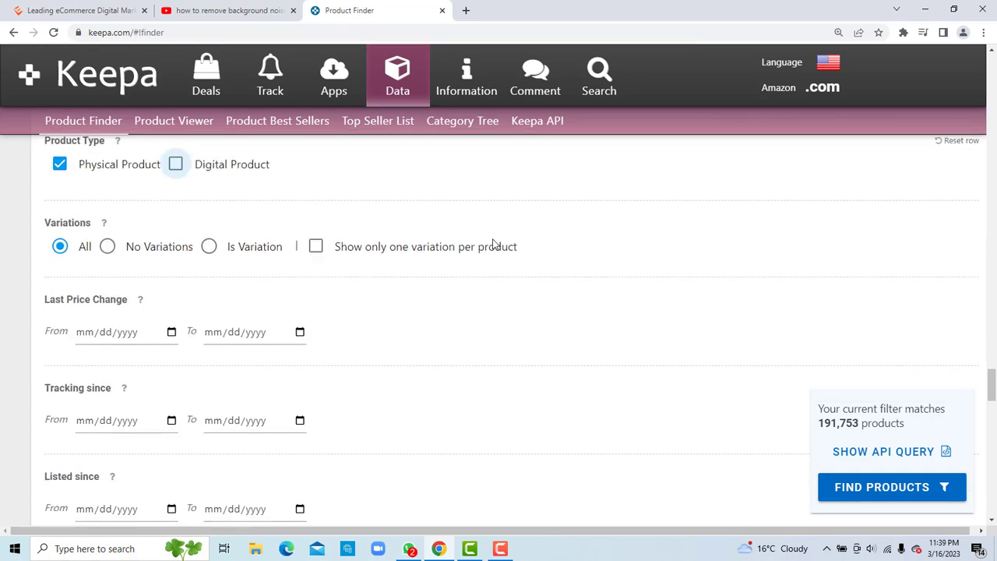
pyautogui.click(108, 248)
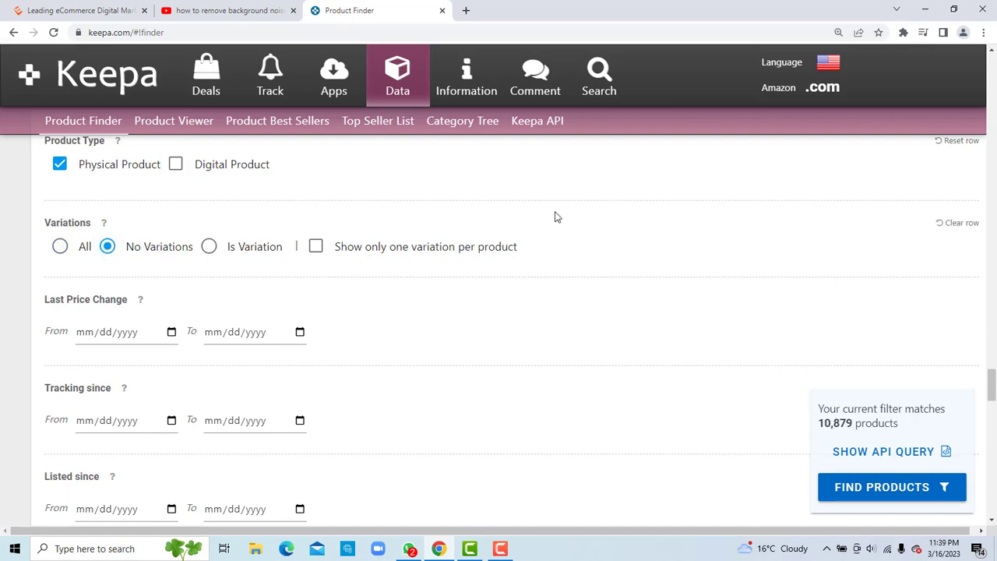
# Limit the product rating filter to a range from 4 to 5
pyautogui.scroll(-1, 555, 217)
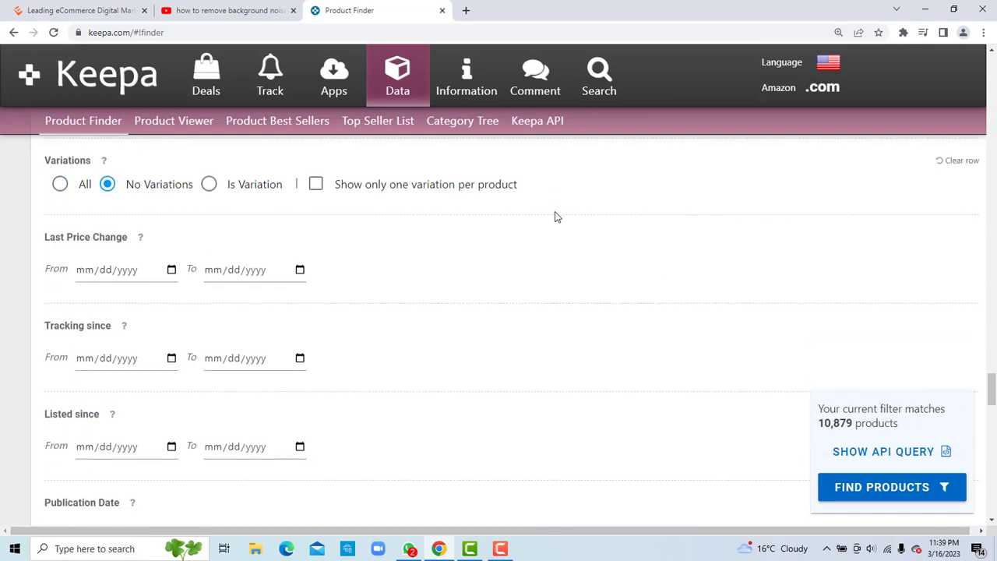
pyautogui.scroll(-2, 555, 216)
pyautogui.scroll(-5, 555, 216)
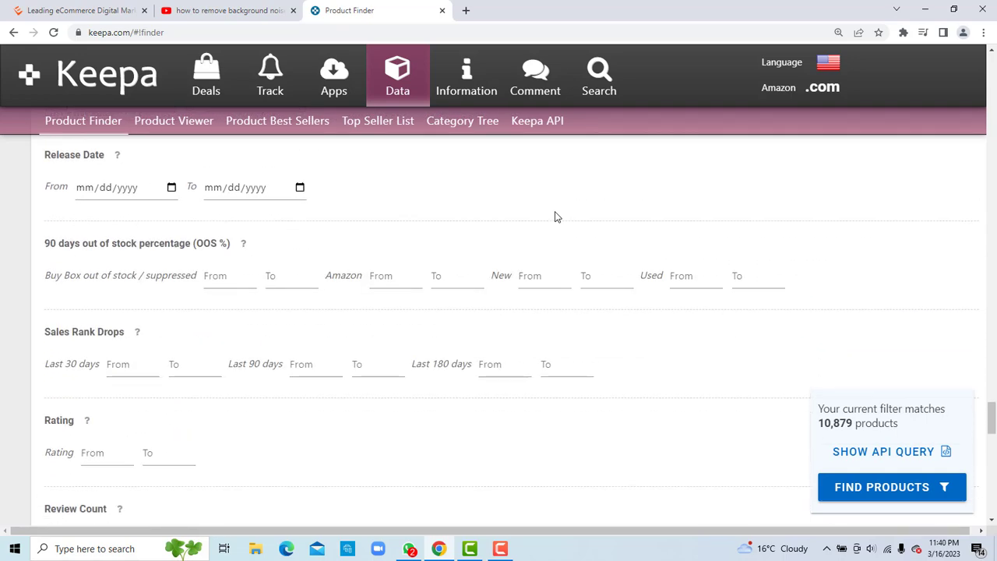
pyautogui.scroll(-2, 554, 216)
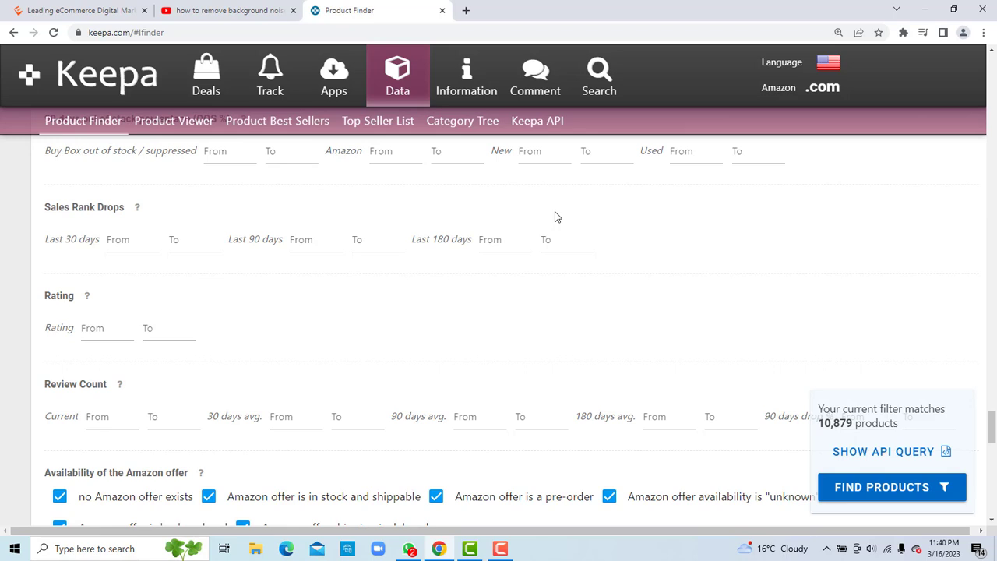
pyautogui.scroll(-1, 555, 216)
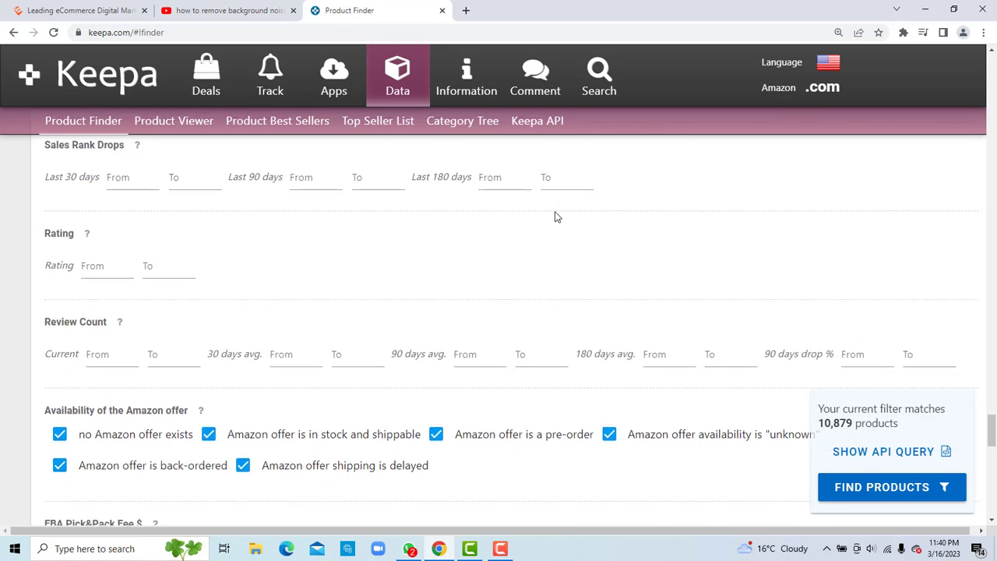
pyautogui.click(174, 269)
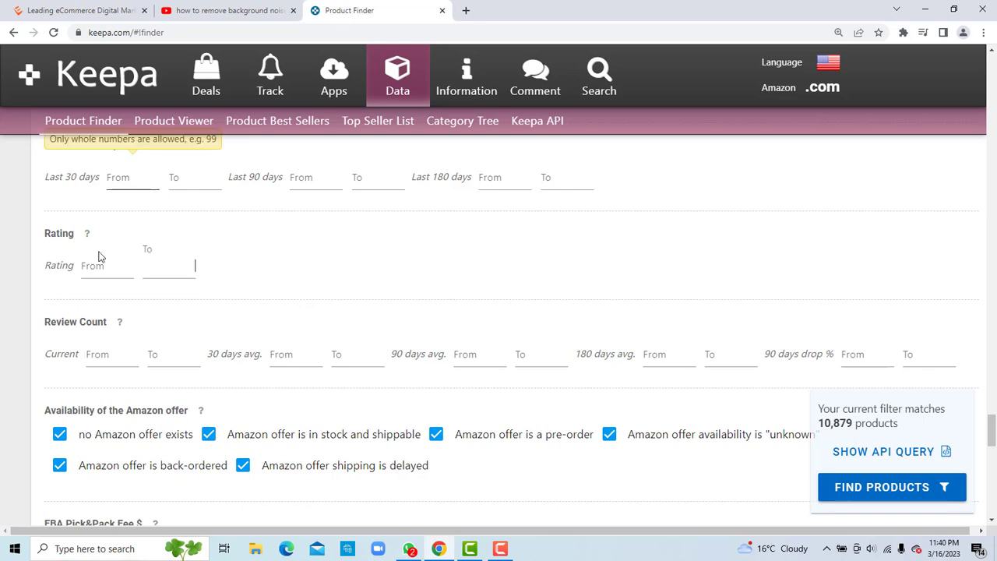
pyautogui.click(126, 268)
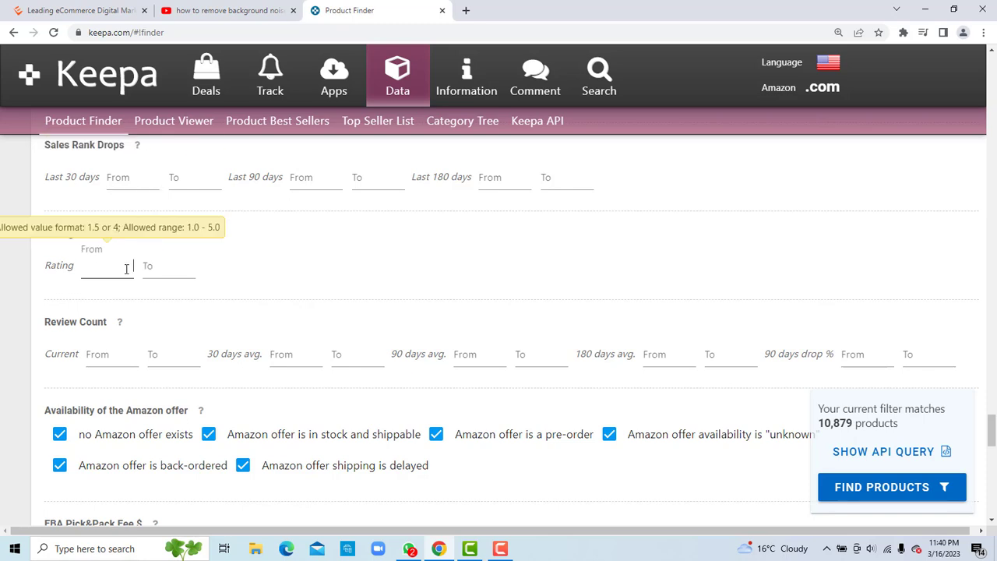
pyautogui.click(184, 269)
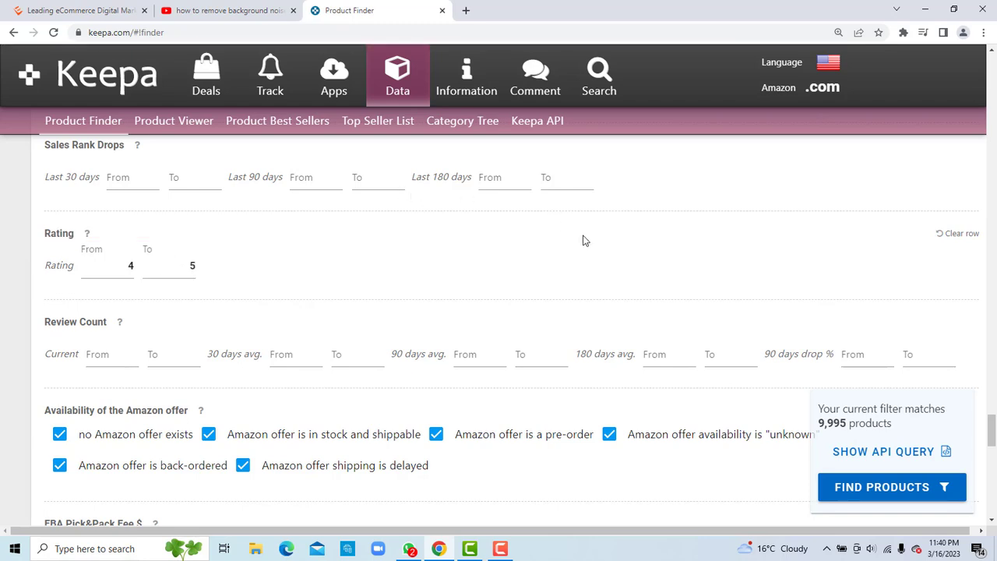
# Set the lower limit of the current Review Count to 100
pyautogui.scroll(-1, 585, 240)
pyautogui.click(116, 294)
pyautogui.write('100')
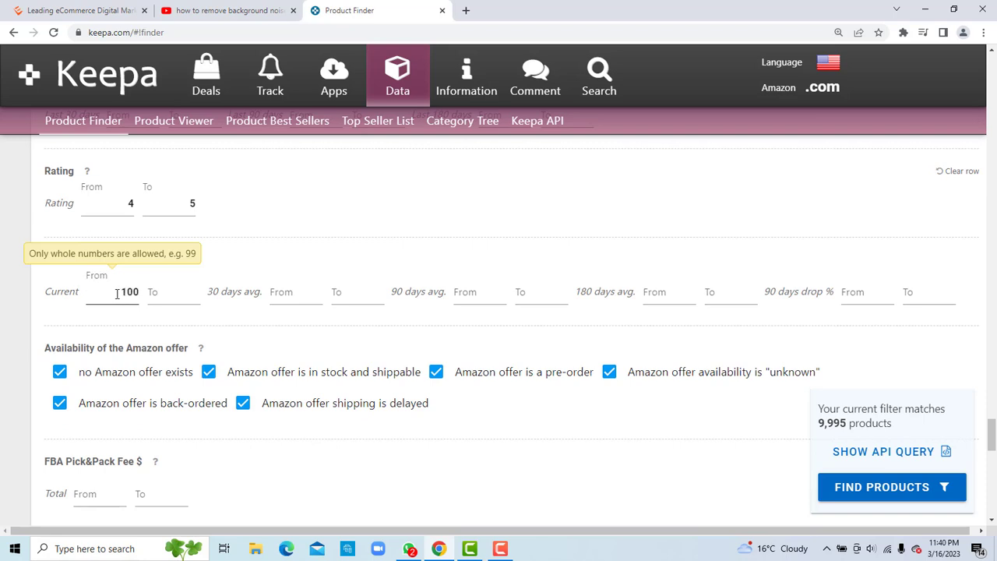
pyautogui.click(468, 256)
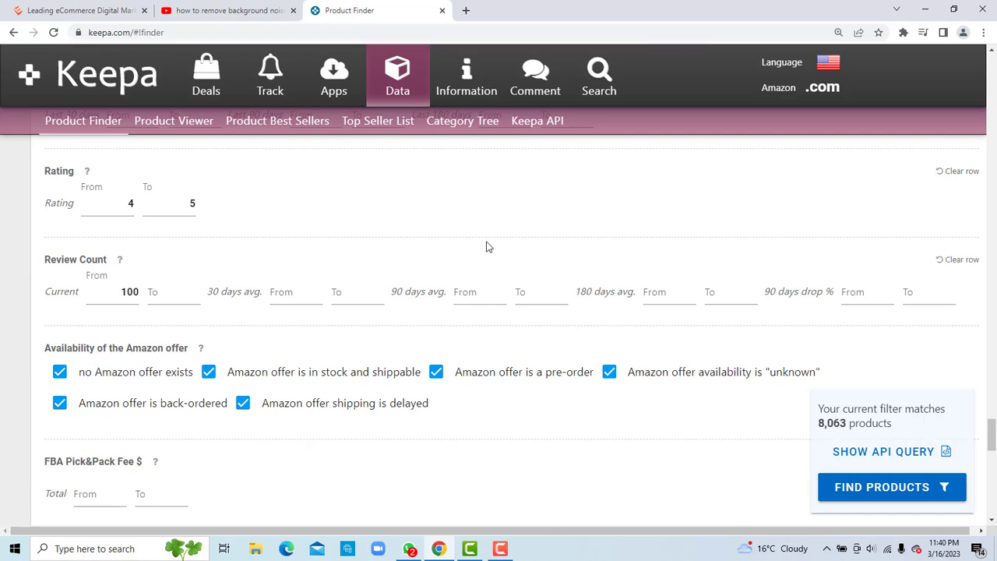
# Exclude products with no Amazon offer, a pre-order offer or a back-ordered offer from the Amazon offer availability filter
pyautogui.scroll(-1, 486, 247)
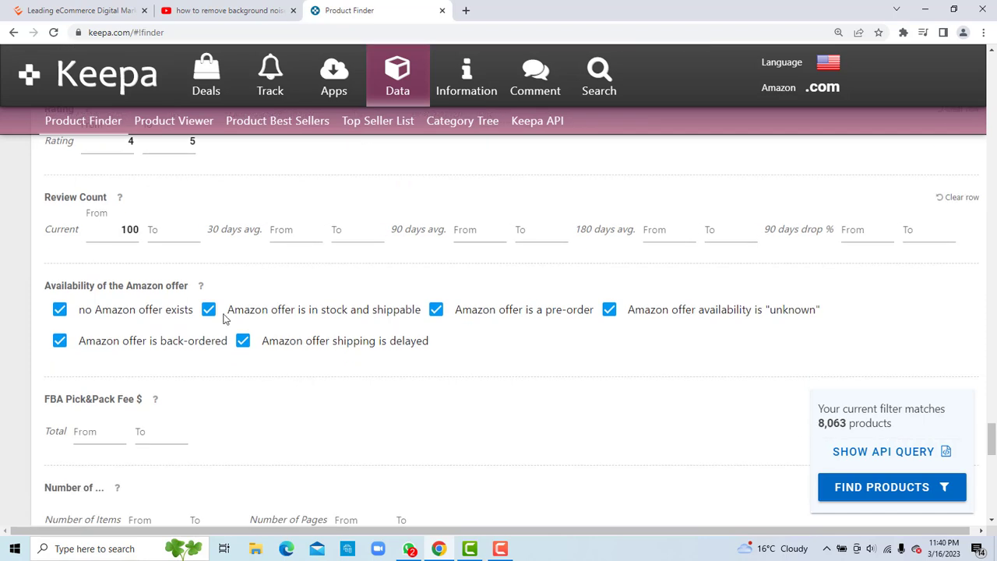
pyautogui.scroll(-1, 304, 286)
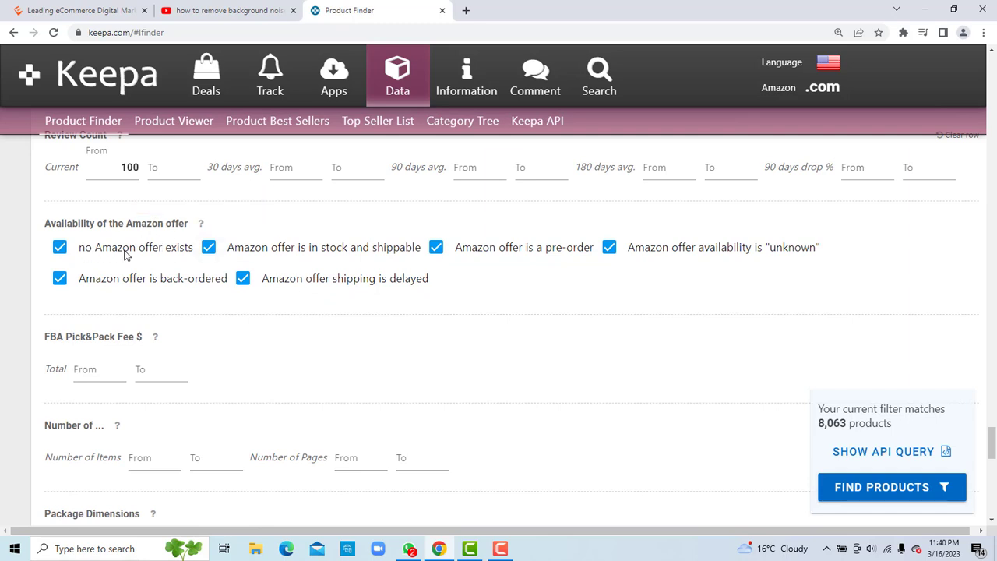
pyautogui.click(59, 249)
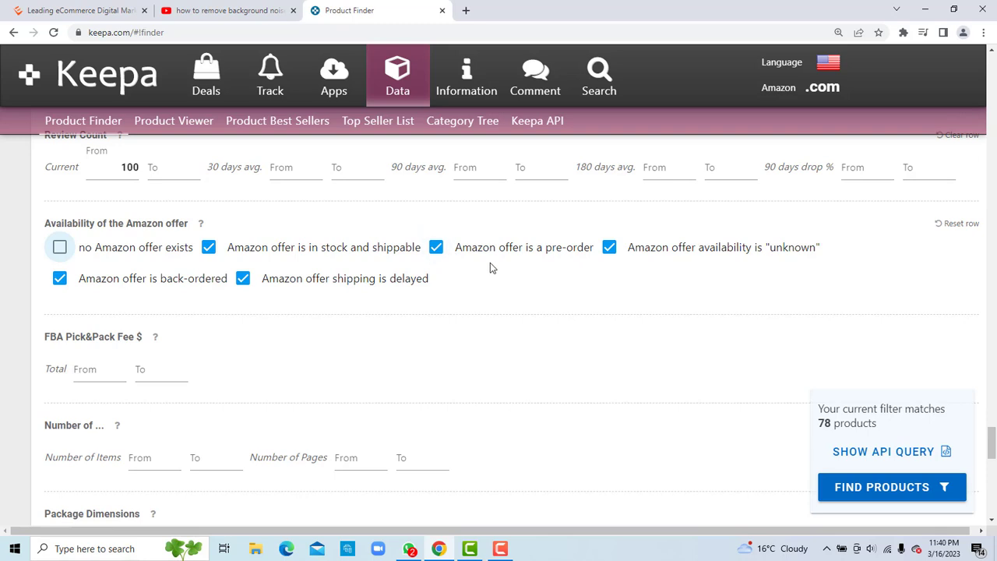
pyautogui.click(436, 248)
pyautogui.click(60, 281)
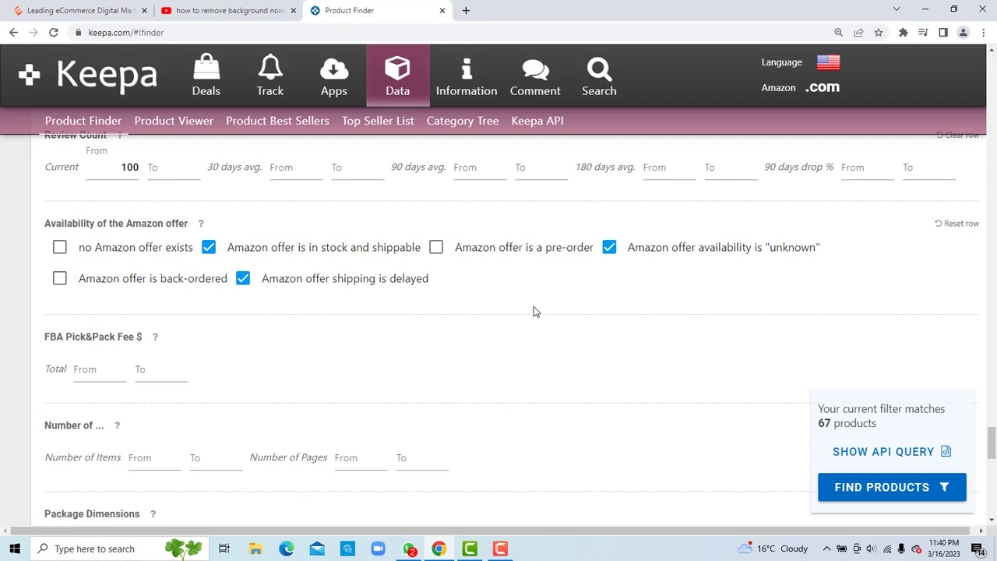
# Set the upper limit of the package weight to 2000 g
pyautogui.scroll(-1, 536, 313)
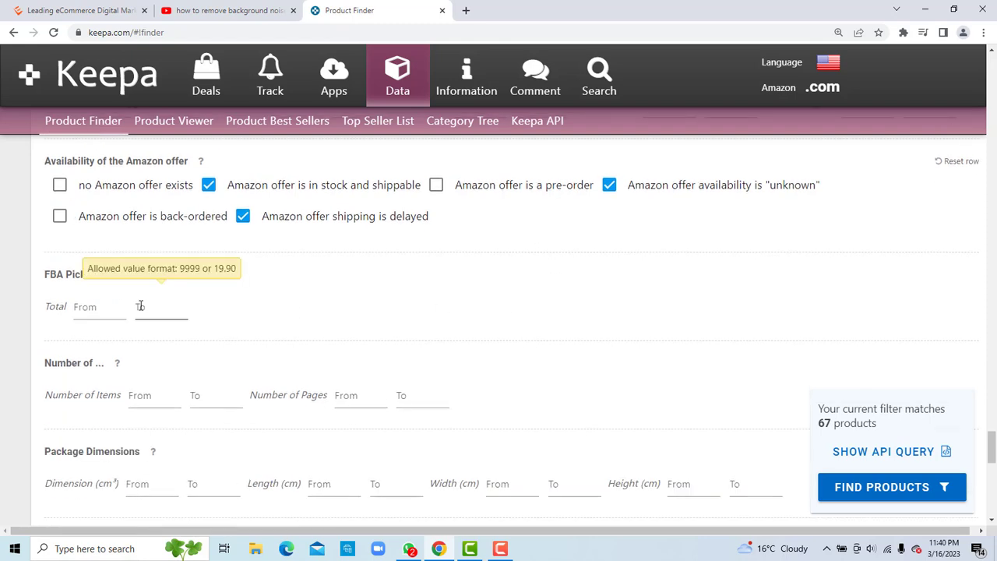
pyautogui.scroll(-2, 345, 352)
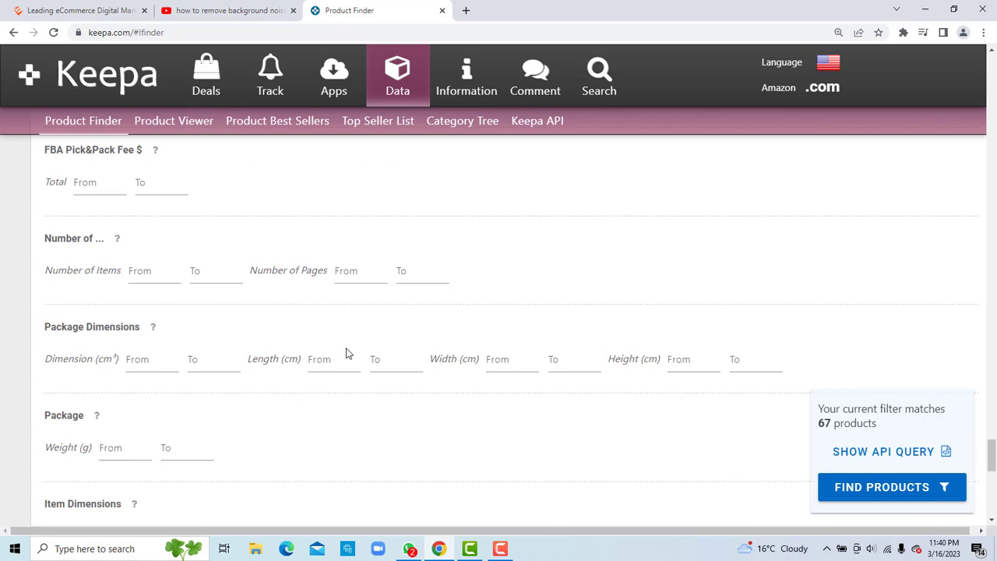
pyautogui.scroll(-1, 369, 316)
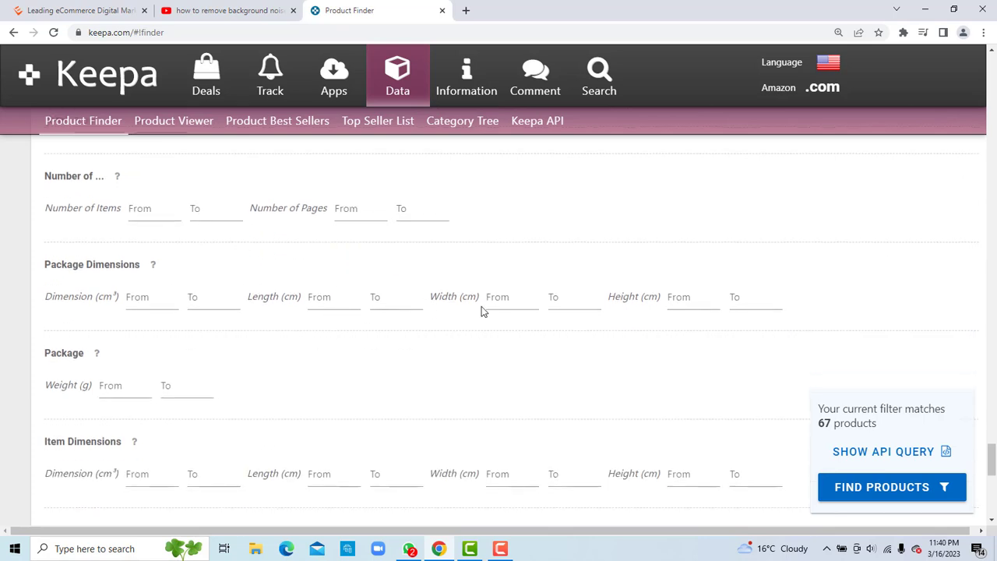
pyautogui.scroll(-2, 481, 311)
pyautogui.click(203, 264)
pyautogui.write('2000')
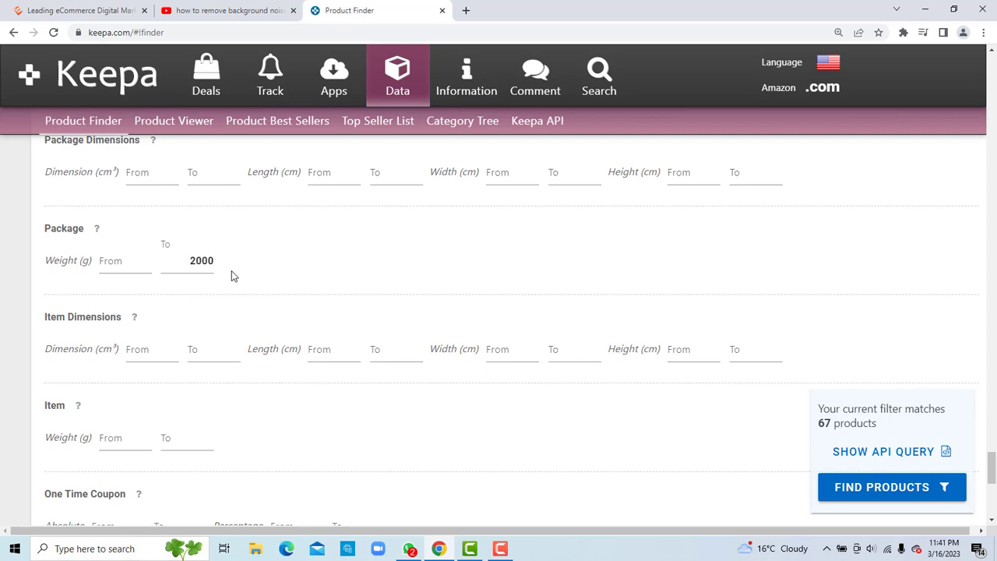
# Set the Trade-In Eligible switch to No in the additional switches
pyautogui.scroll(-1, 492, 298)
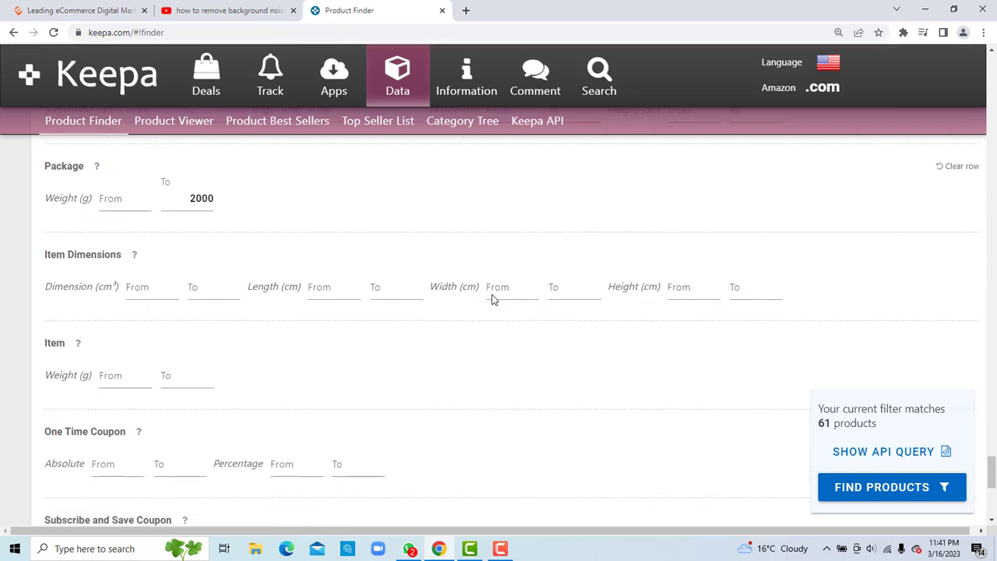
pyautogui.scroll(-1, 492, 298)
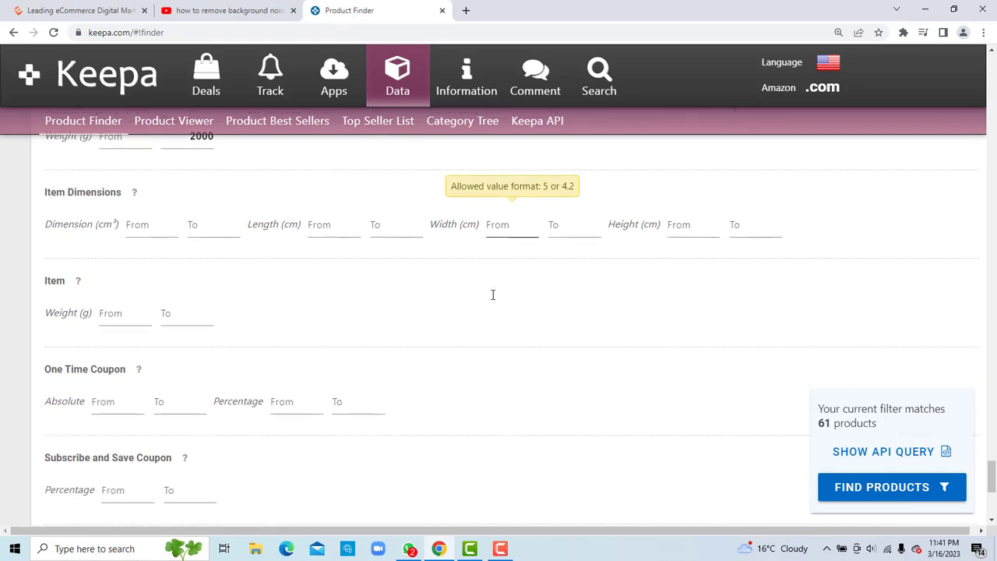
pyautogui.scroll(-2, 491, 299)
pyautogui.scroll(-2, 492, 300)
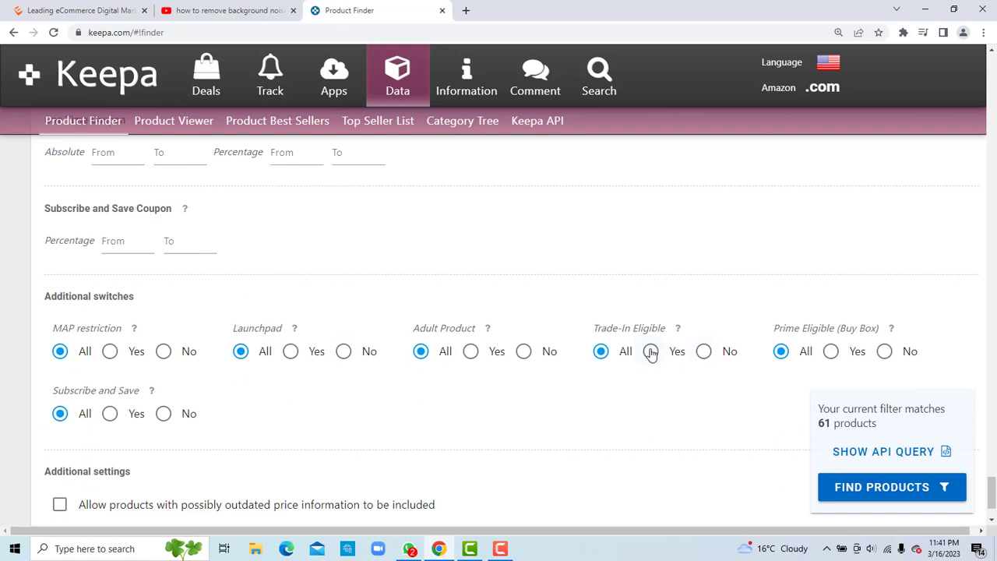
pyautogui.click(704, 352)
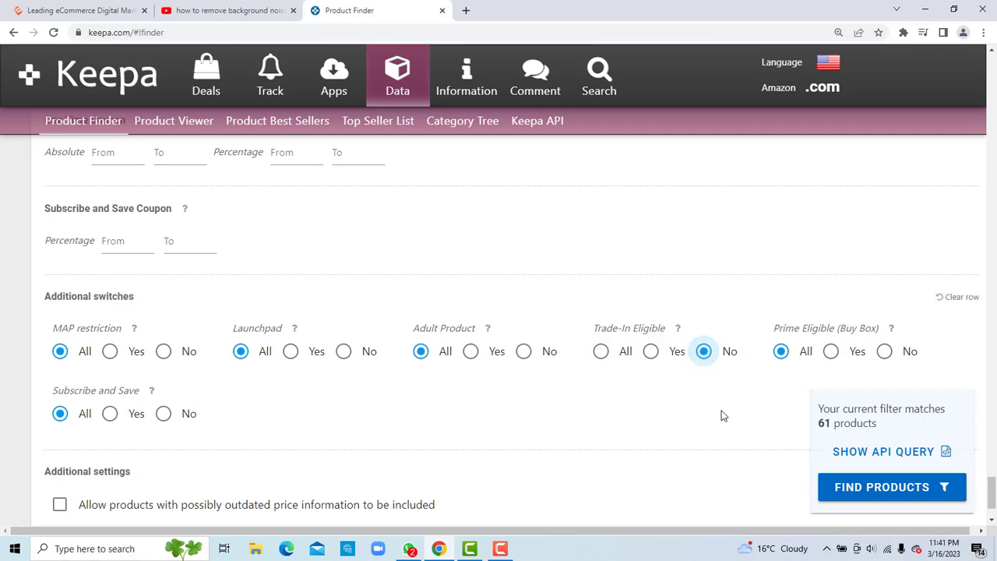
# Review the filter settings and run the product search with them
pyautogui.scroll(-1, 723, 416)
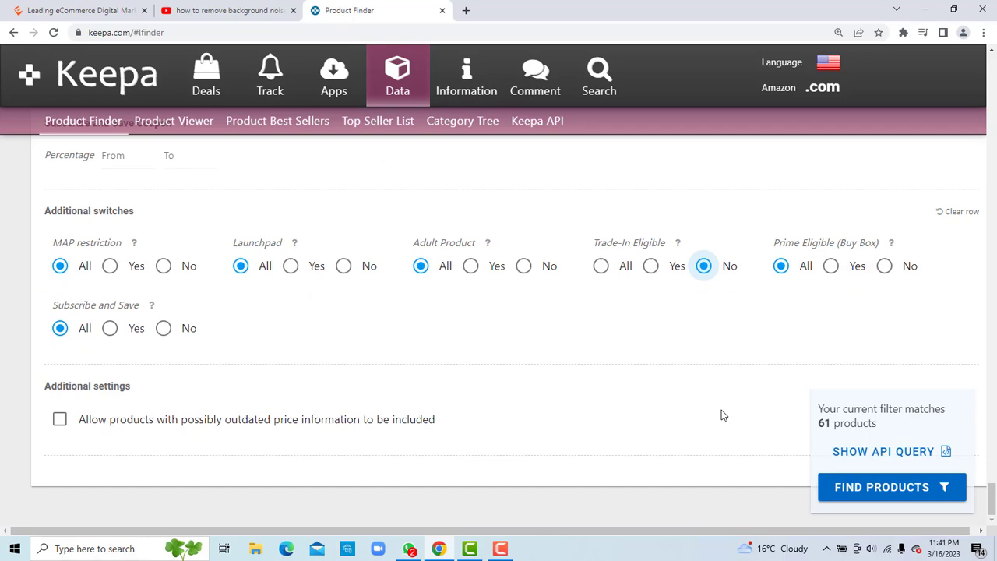
pyautogui.scroll(10, 721, 413)
pyautogui.scroll(-3, 720, 409)
pyautogui.scroll(-4, 720, 409)
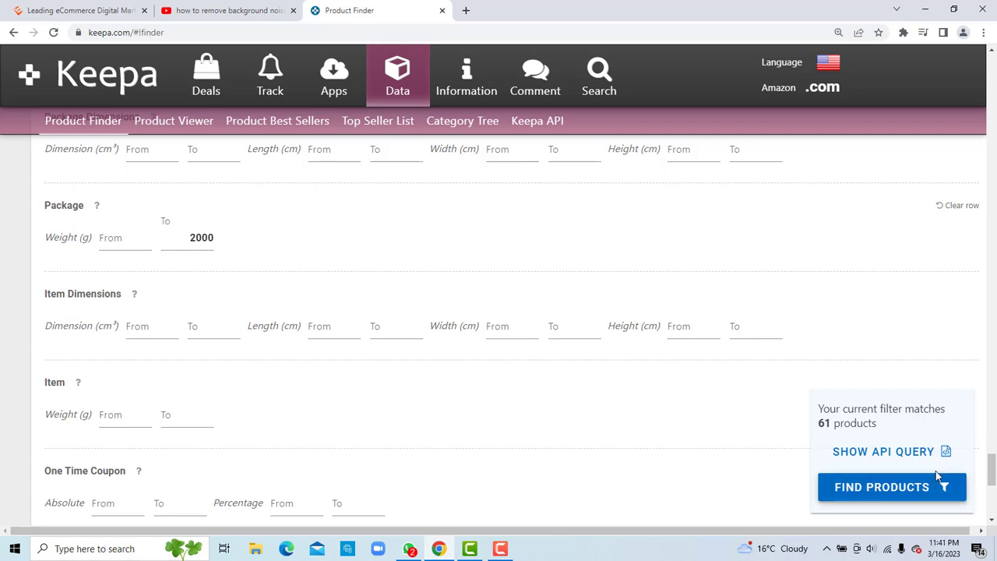
pyautogui.click(857, 490)
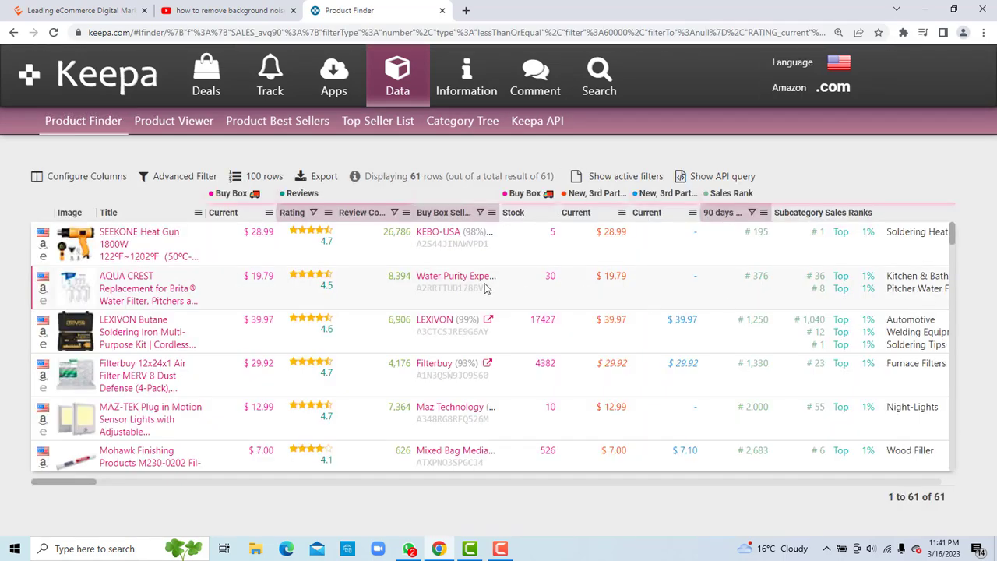
# Look through the list of found products, comparing their prices, ratings, review counts, Buy Box sellers and sales ranks
pyautogui.scroll(-3, 484, 286)
pyautogui.scroll(-10, 484, 288)
pyautogui.scroll(12, 484, 288)
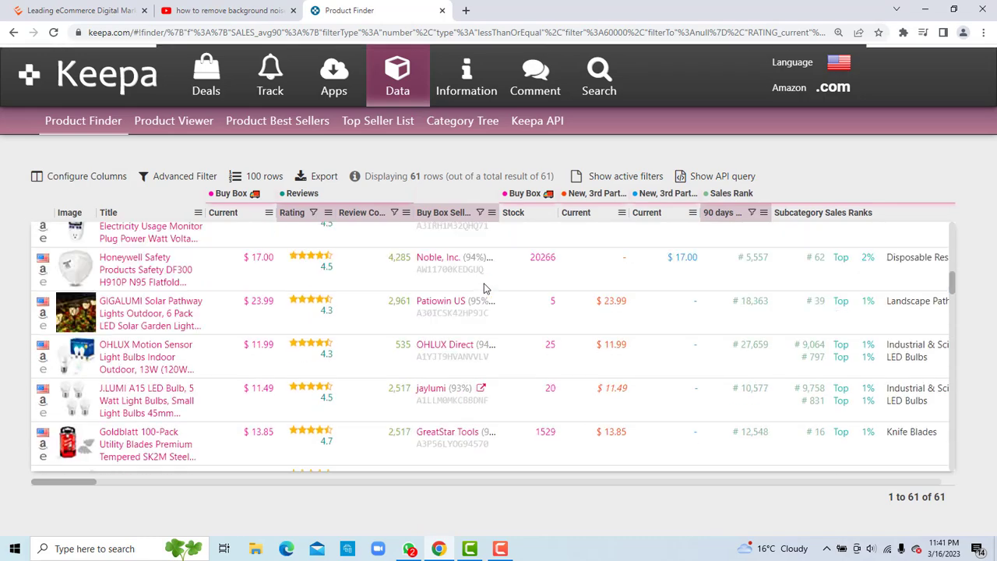
pyautogui.scroll(4, 484, 288)
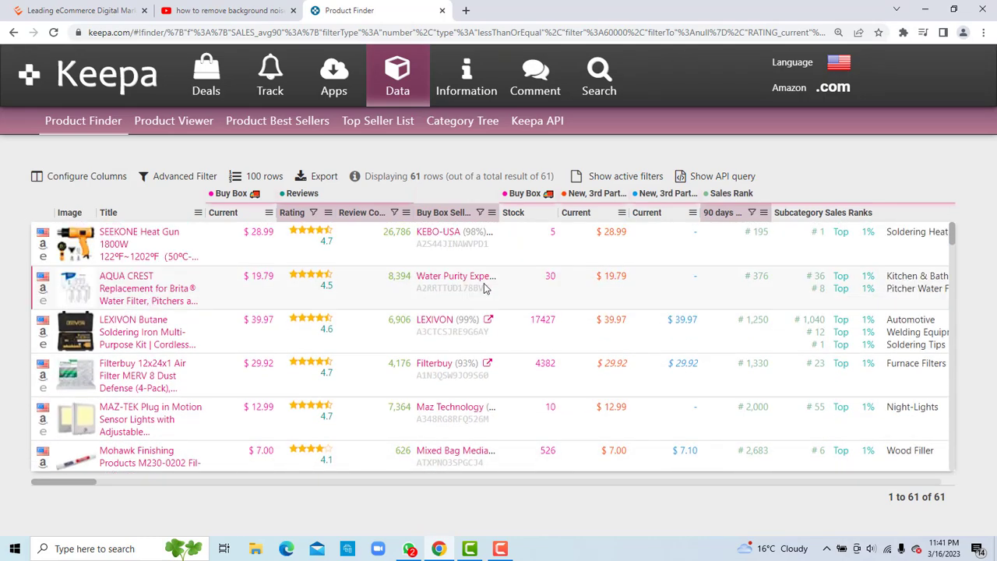
pyautogui.scroll(-15, 483, 288)
pyautogui.scroll(20, 482, 288)
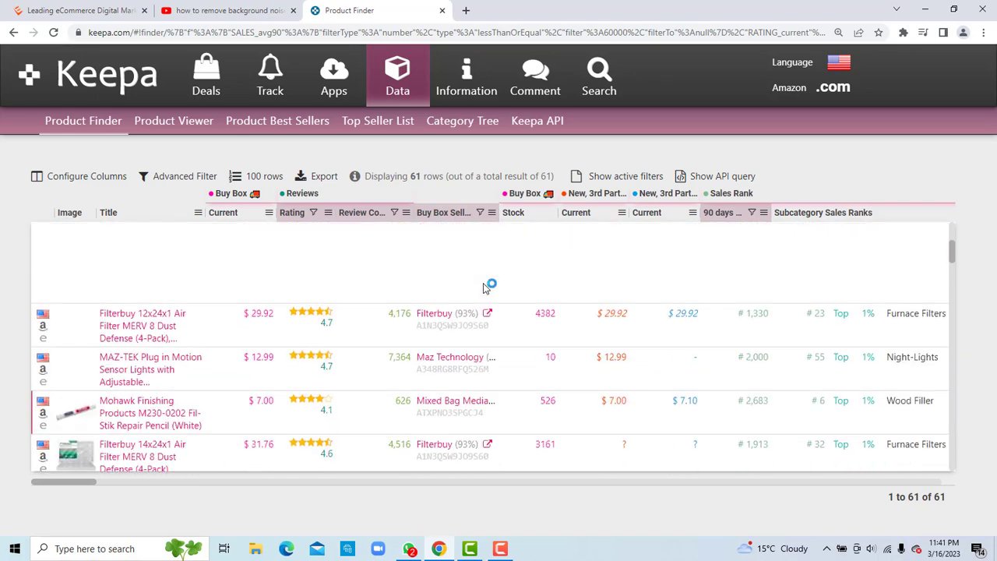
pyautogui.scroll(1, 484, 288)
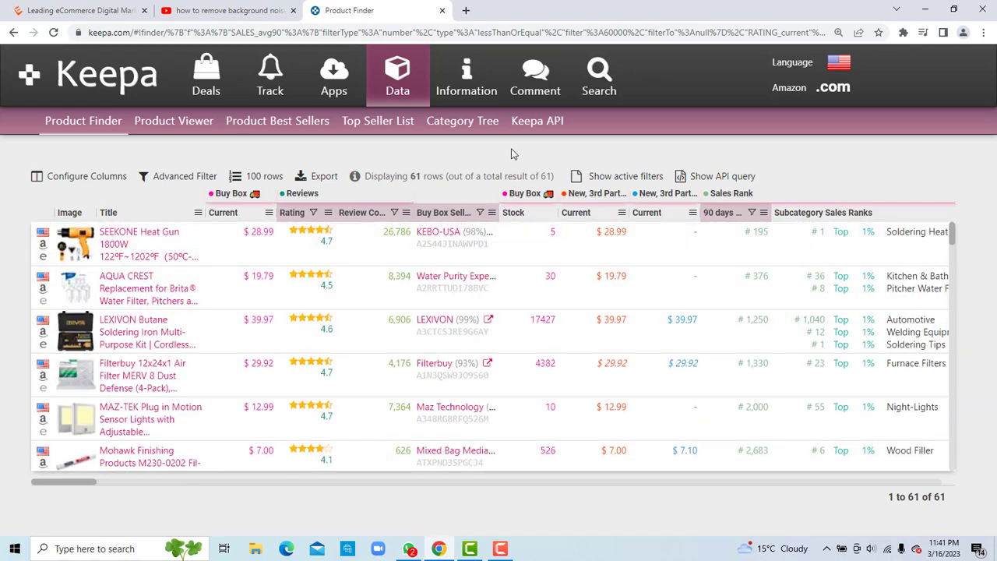